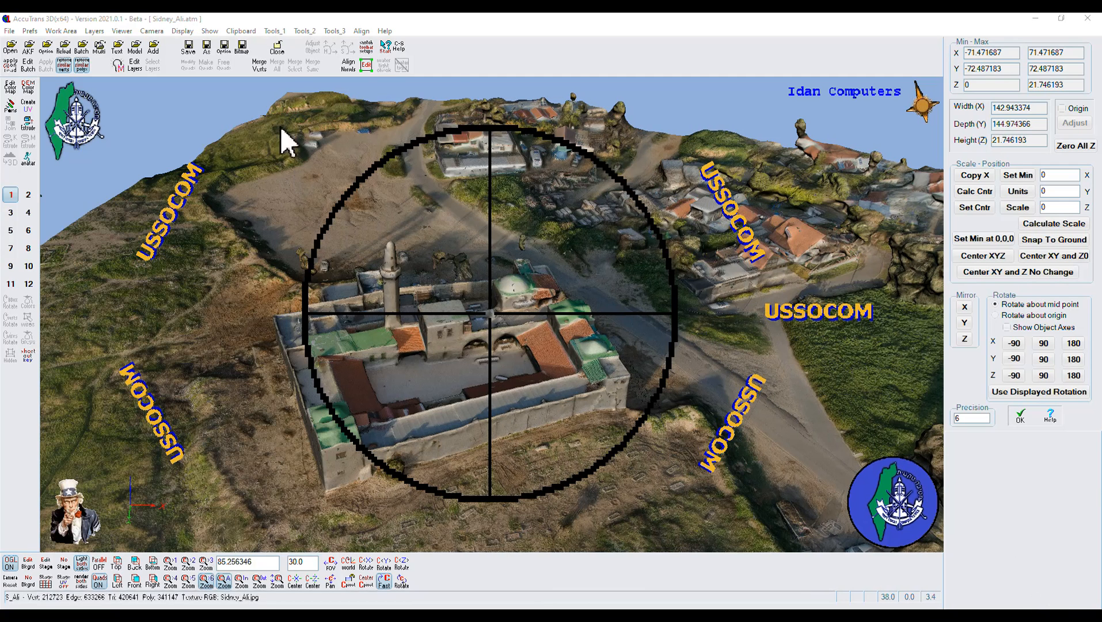
- Open the decal settings for the scene and switch the display of all decals off and back on
{"action": "left_click", "coordinate": [274, 31]}
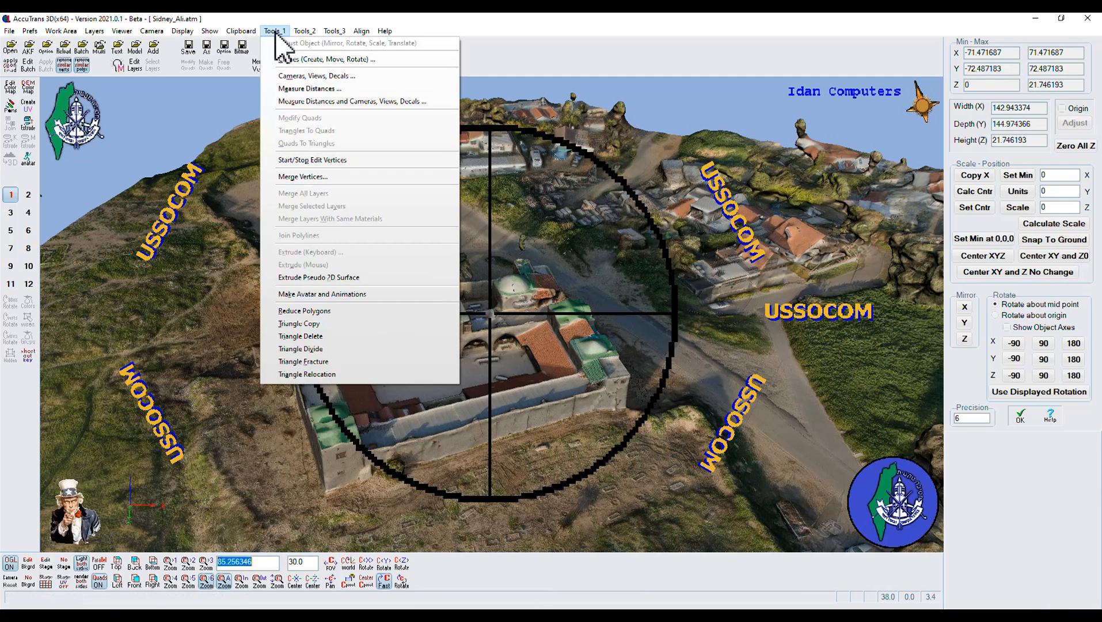
{"action": "left_click", "coordinate": [295, 77]}
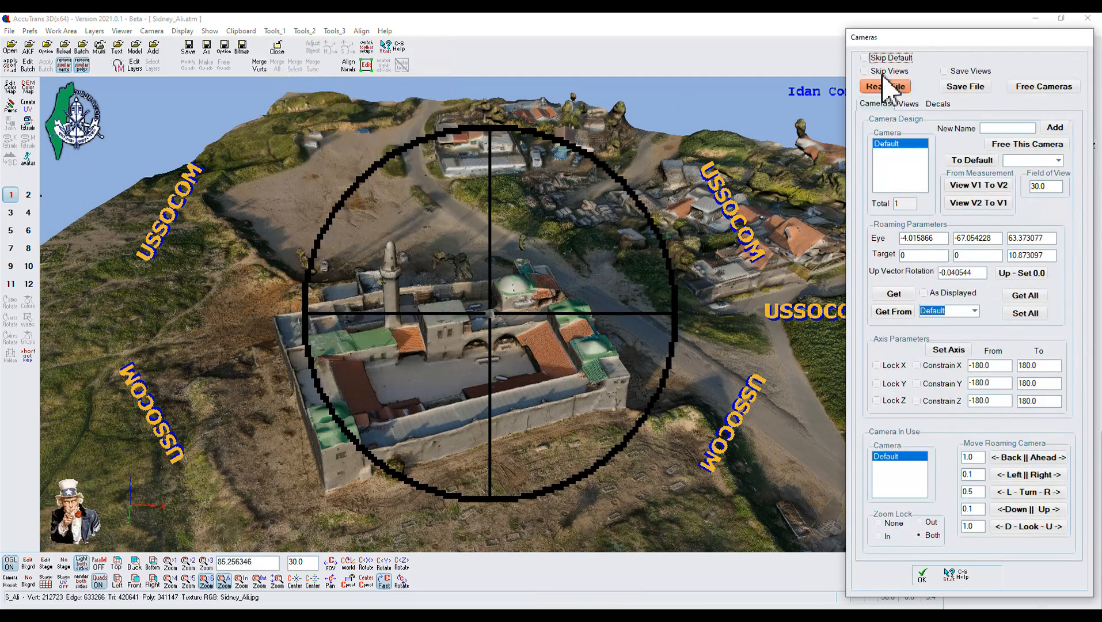
{"action": "left_click", "coordinate": [948, 105]}
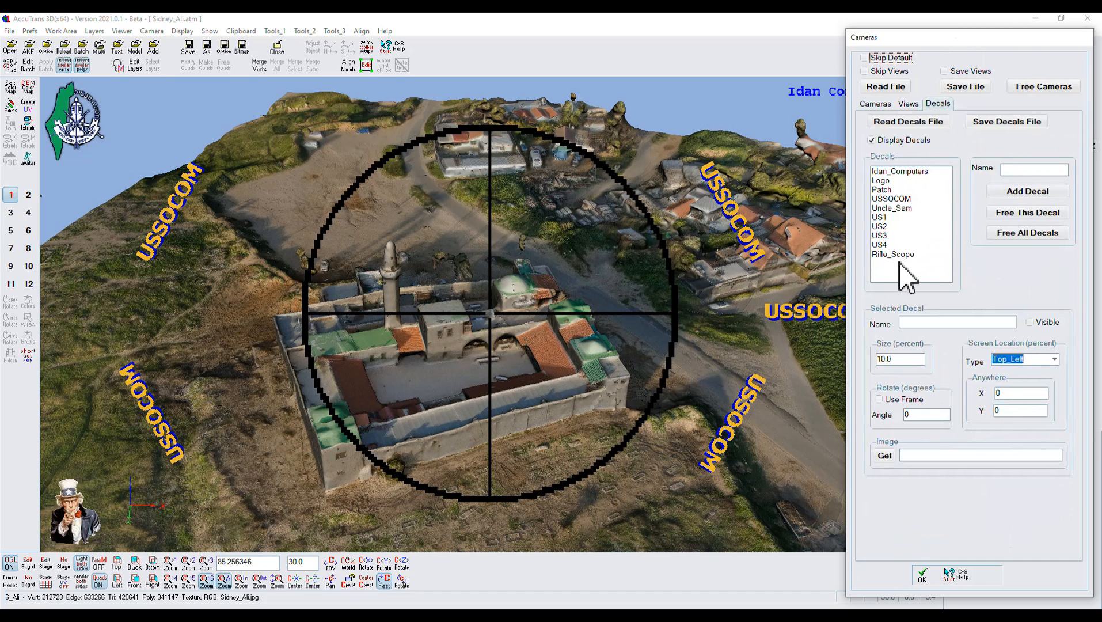
{"action": "left_click", "coordinate": [872, 141]}
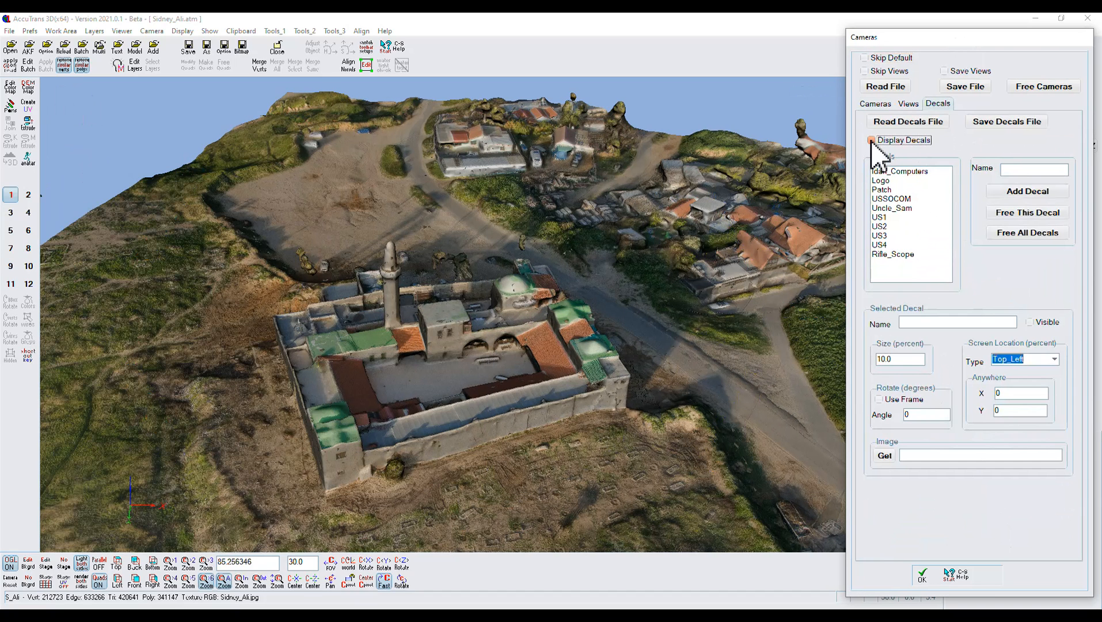
{"action": "left_click", "coordinate": [872, 141]}
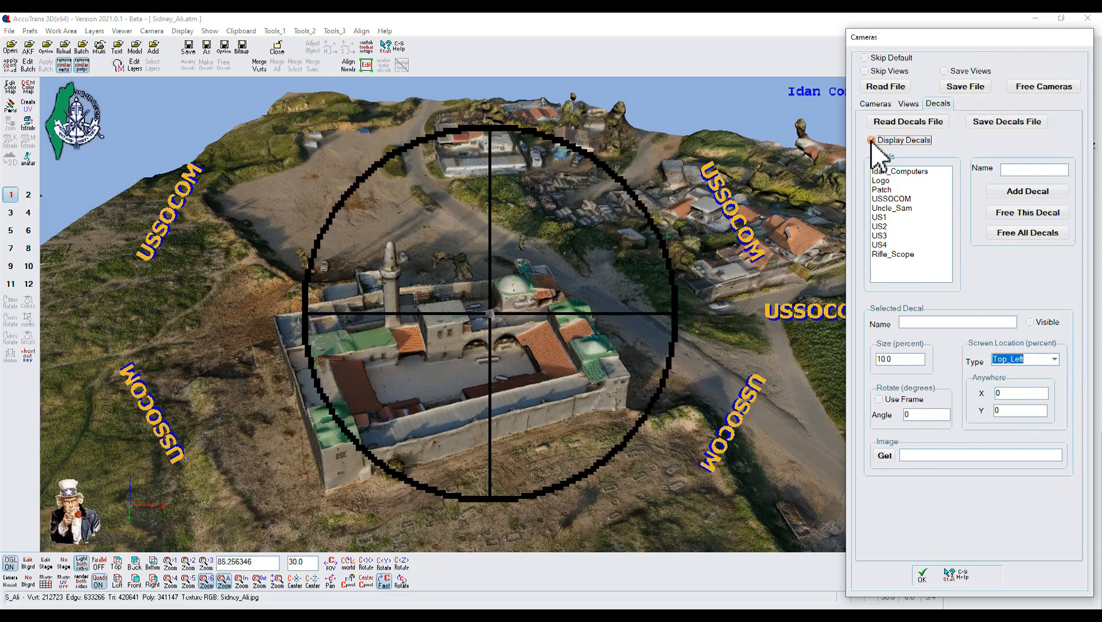
- Free all existing decals, add a new decal named Test and select it
{"action": "left_click", "coordinate": [1028, 232]}
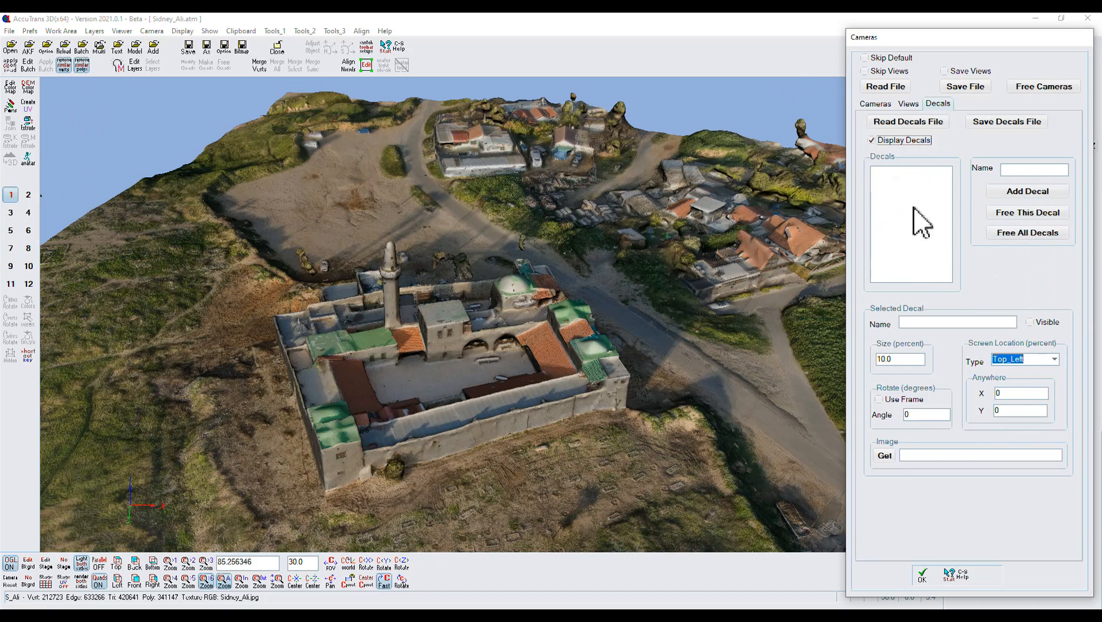
{"action": "left_click", "coordinate": [1022, 170]}
{"action": "type", "text": "Test"}
{"action": "left_click", "coordinate": [1033, 190]}
{"action": "left_click", "coordinate": [887, 172]}
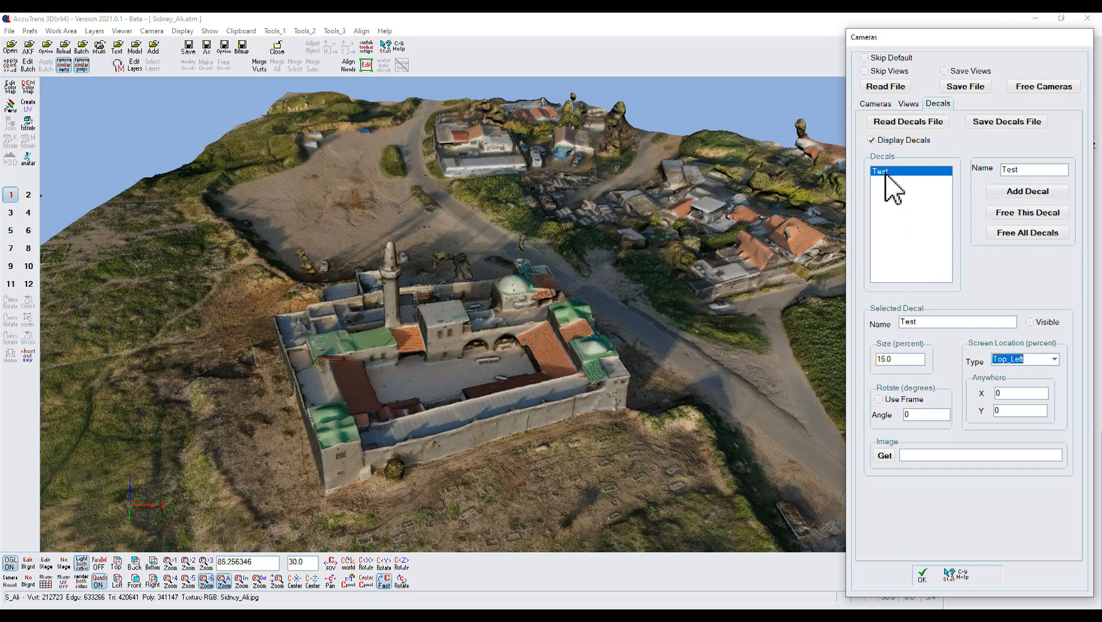
- Make the Test decal visible and set its size to 100 percent
{"action": "left_click", "coordinate": [1030, 323]}
{"action": "left_click", "coordinate": [1030, 323]}
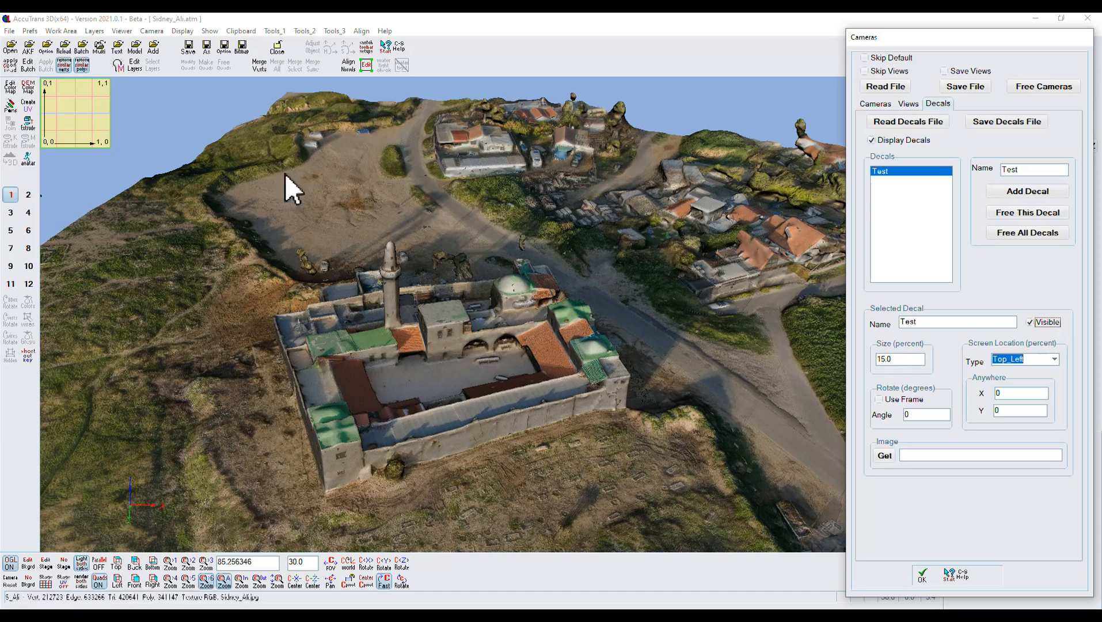
{"action": "left_click_drag", "start_coordinate": [902, 363], "coordinate": [864, 348]}
{"action": "type", "text": "1"}
{"action": "key", "text": "Return"}
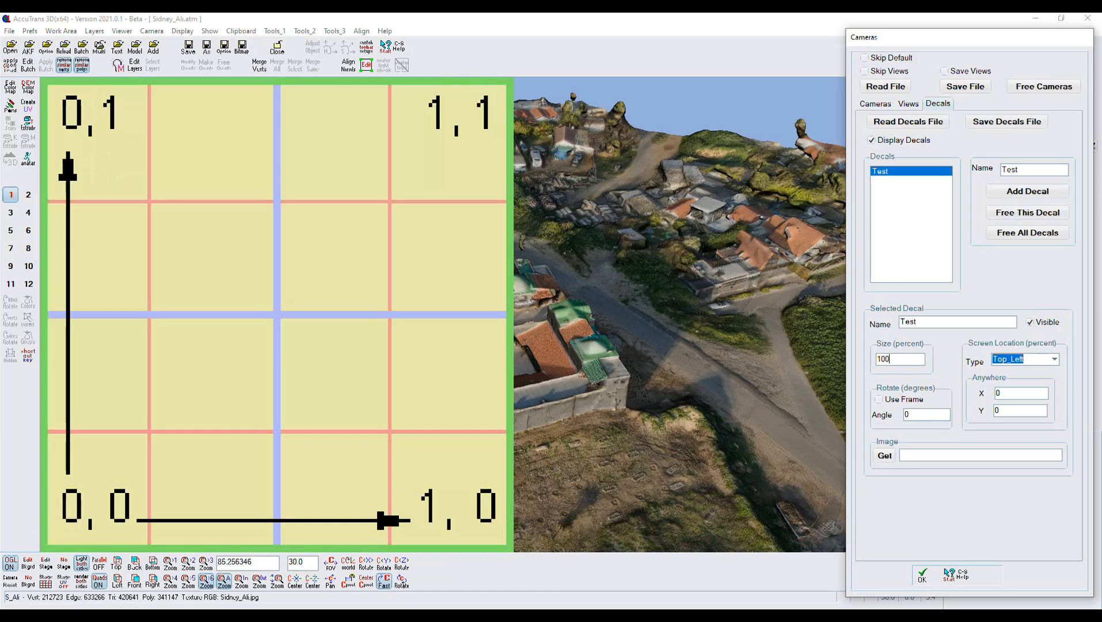
- Restore the main window to a smaller, slightly shortened size and set the Test decal's size to 33.3 percent
{"action": "left_click", "coordinate": [1062, 18]}
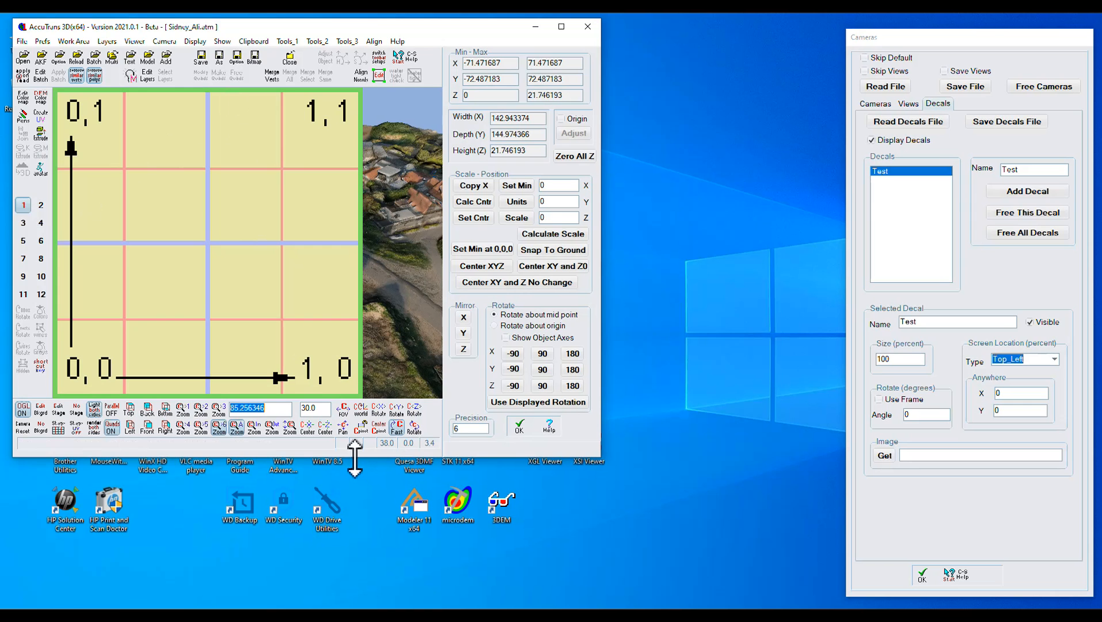
{"action": "mouse_move", "coordinate": [354, 458]}
{"action": "left_mouse_down"}
{"action": "mouse_move", "coordinate": [342, 601]}
{"action": "mouse_move", "coordinate": [343, 449]}
{"action": "left_mouse_up"}
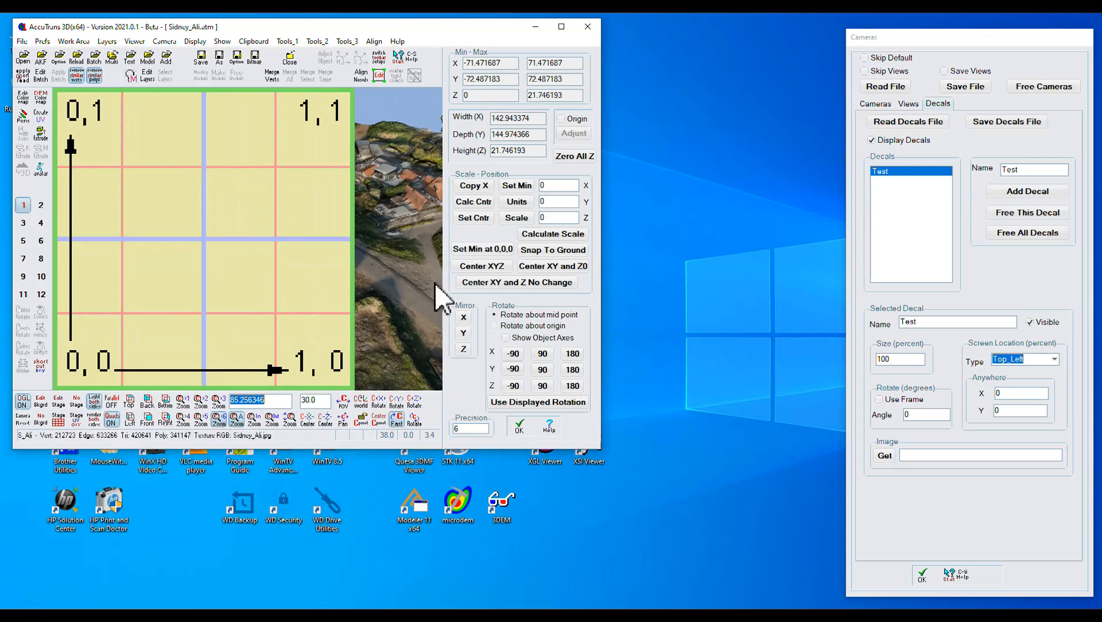
{"action": "left_click", "coordinate": [898, 359]}
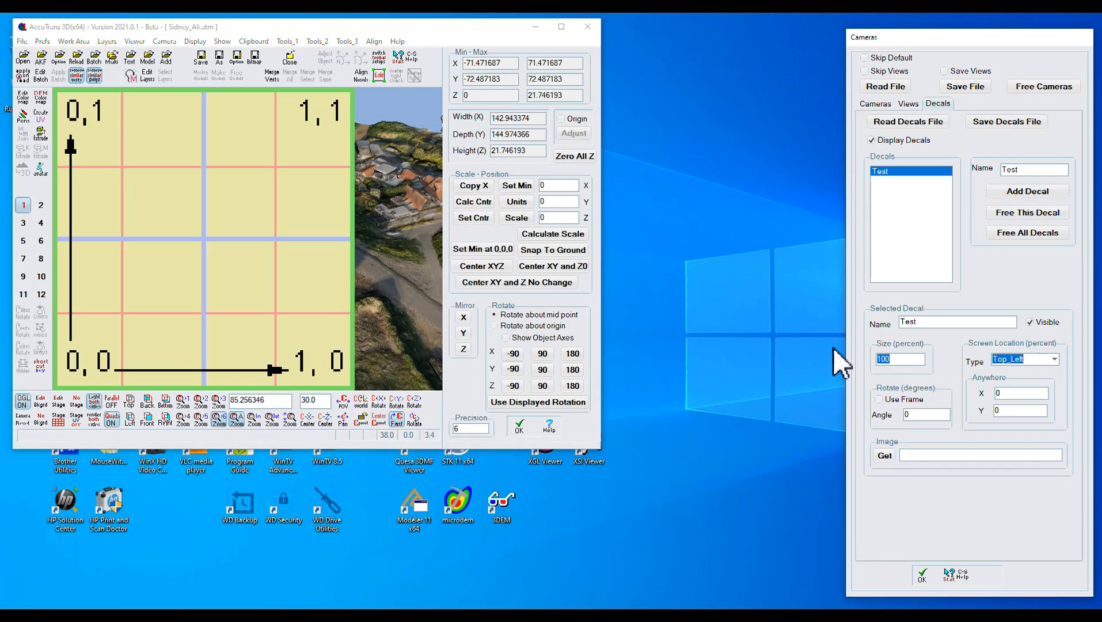
{"action": "type", "text": "33.3"}
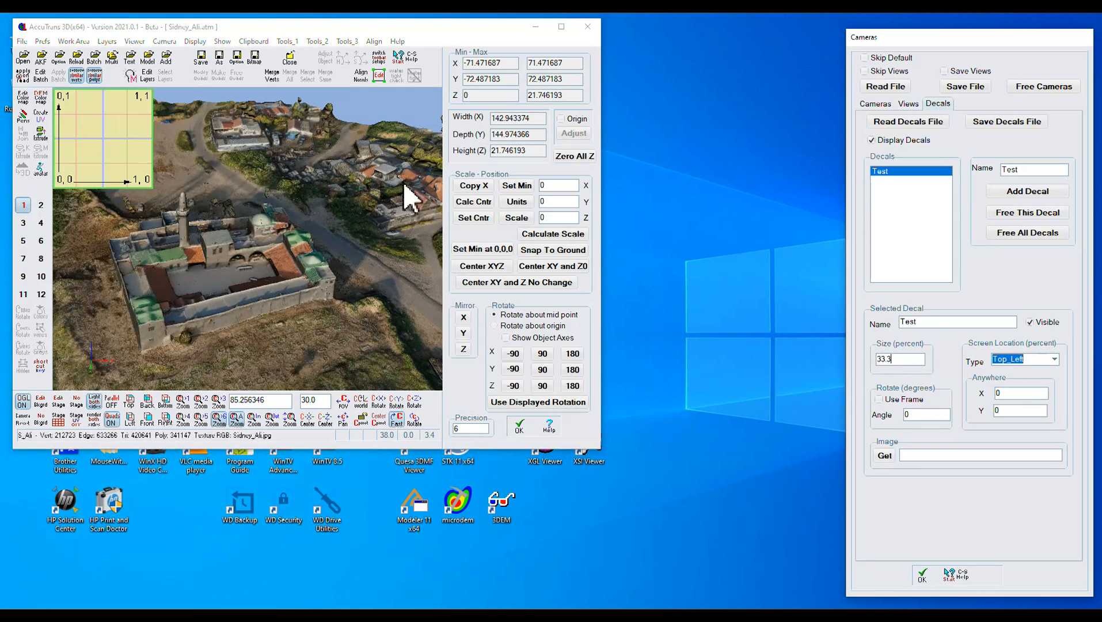
- Try the Test decal's preset screen locations in turn: Top_Right, Bottom_Left, Bottom_Right and Center
{"action": "left_click", "coordinate": [1056, 360]}
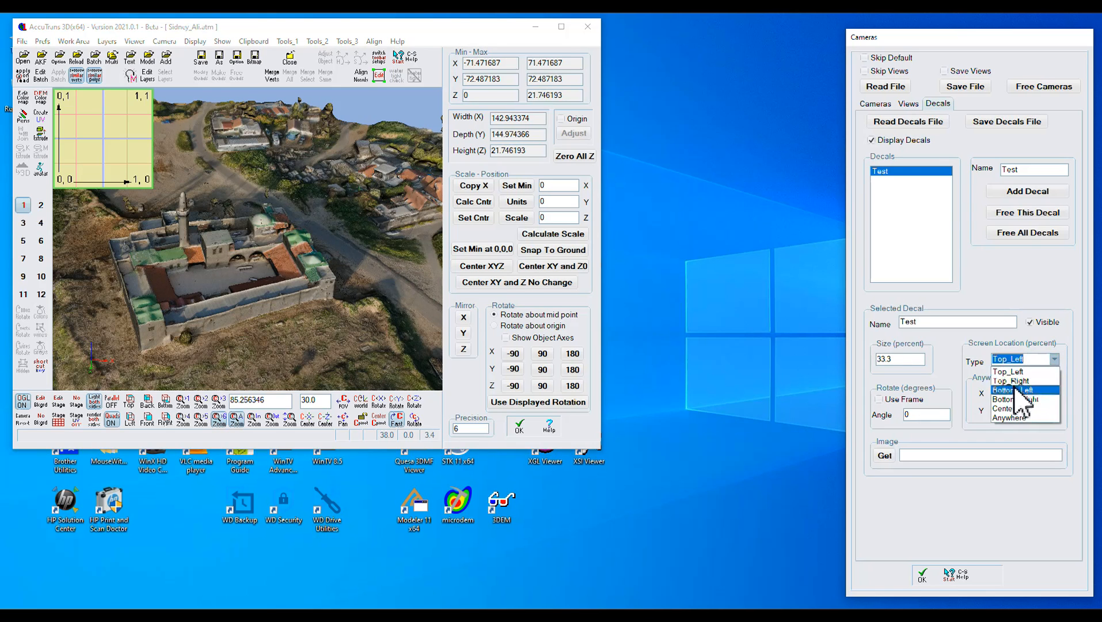
{"action": "left_click", "coordinate": [1020, 391]}
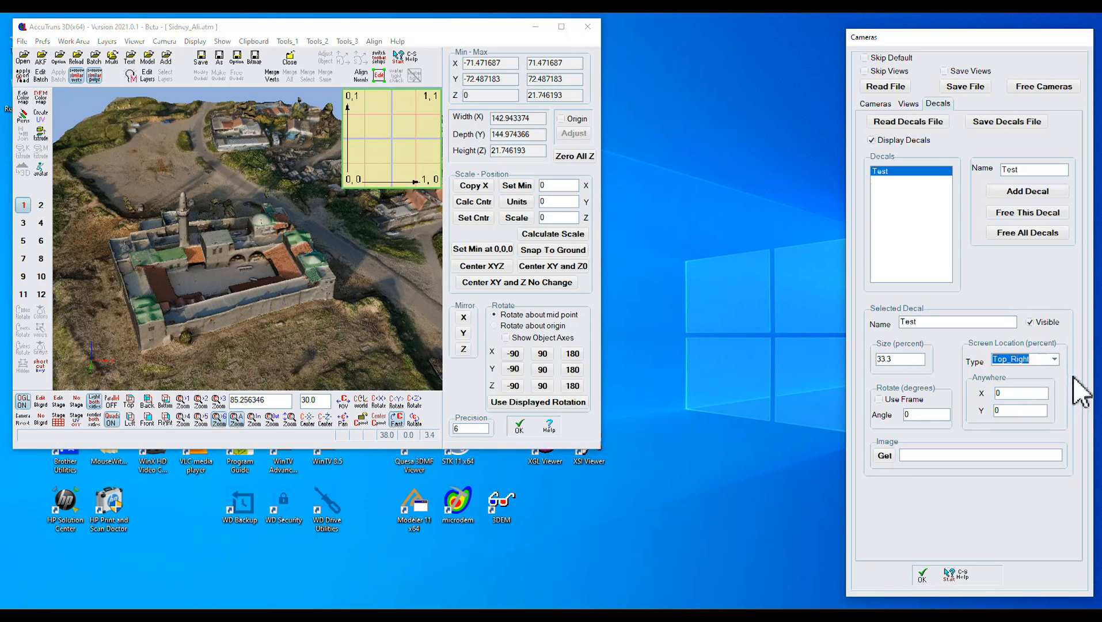
{"action": "left_click", "coordinate": [1054, 360]}
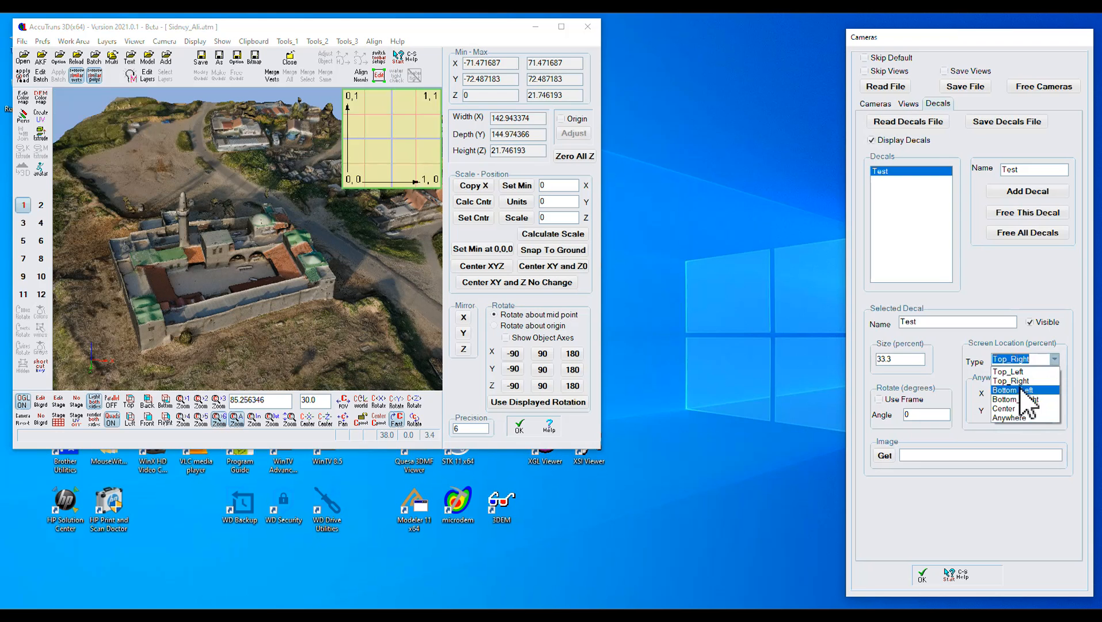
{"action": "left_click", "coordinate": [1022, 391]}
{"action": "left_click", "coordinate": [1054, 360]}
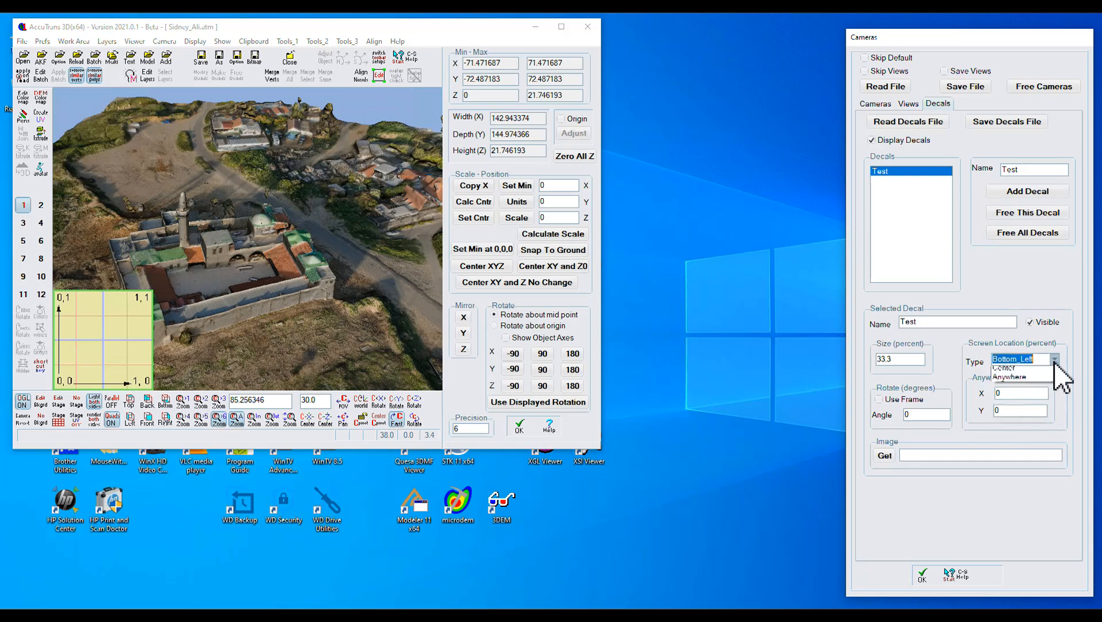
{"action": "left_click", "coordinate": [1032, 399]}
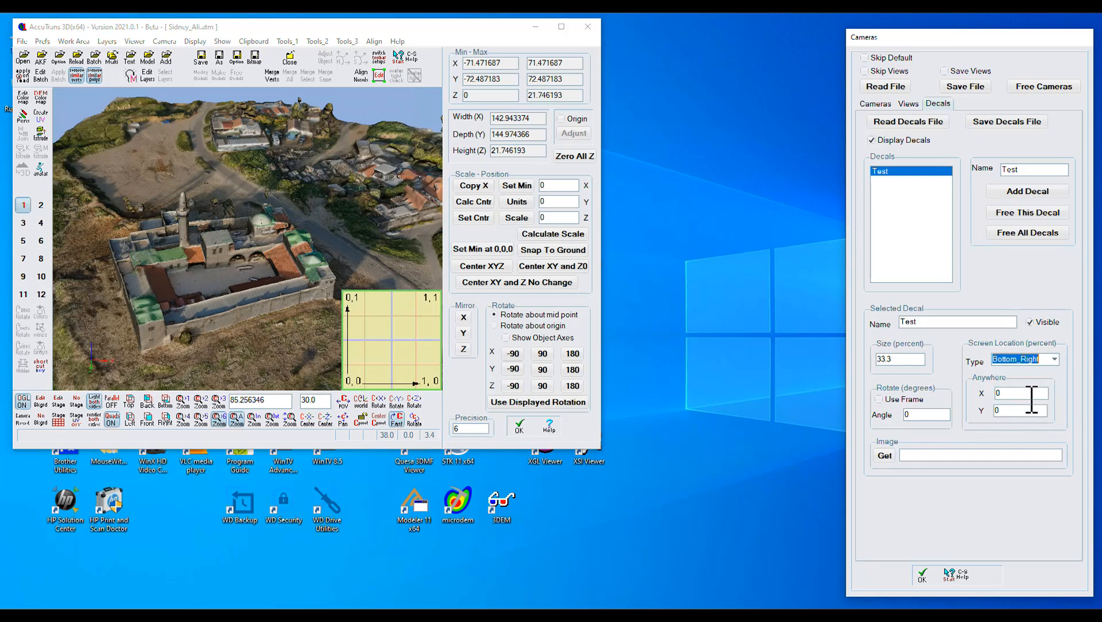
{"action": "left_click", "coordinate": [1054, 360]}
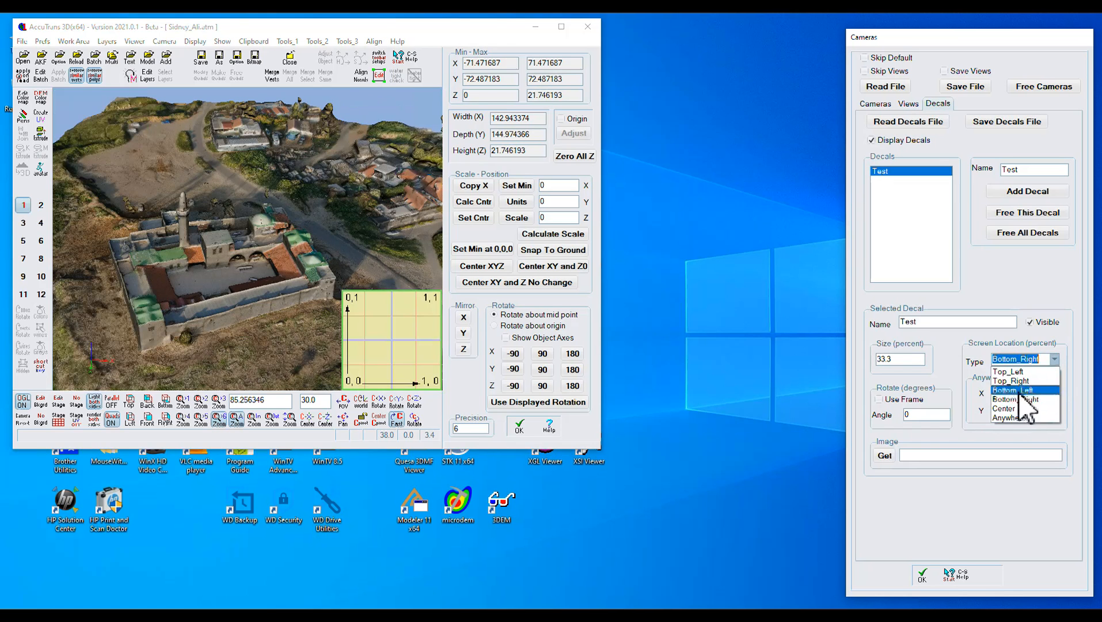
{"action": "left_click", "coordinate": [1011, 407]}
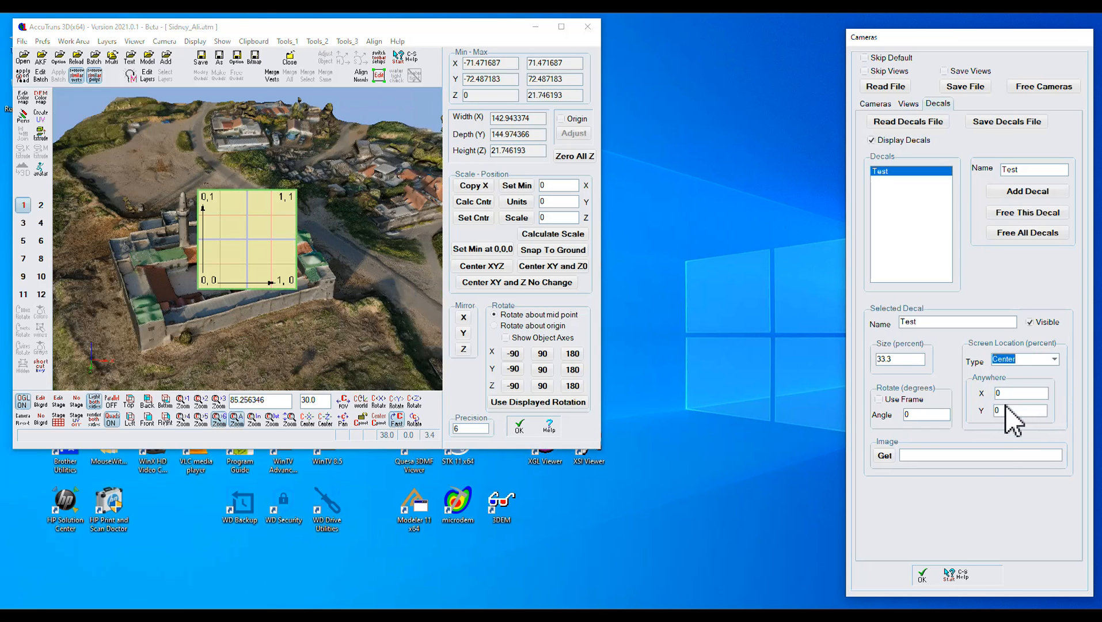
- Set the Test decal's screen location to Anywhere, at X 50 and Y 50 percent
{"action": "left_click", "coordinate": [1054, 360]}
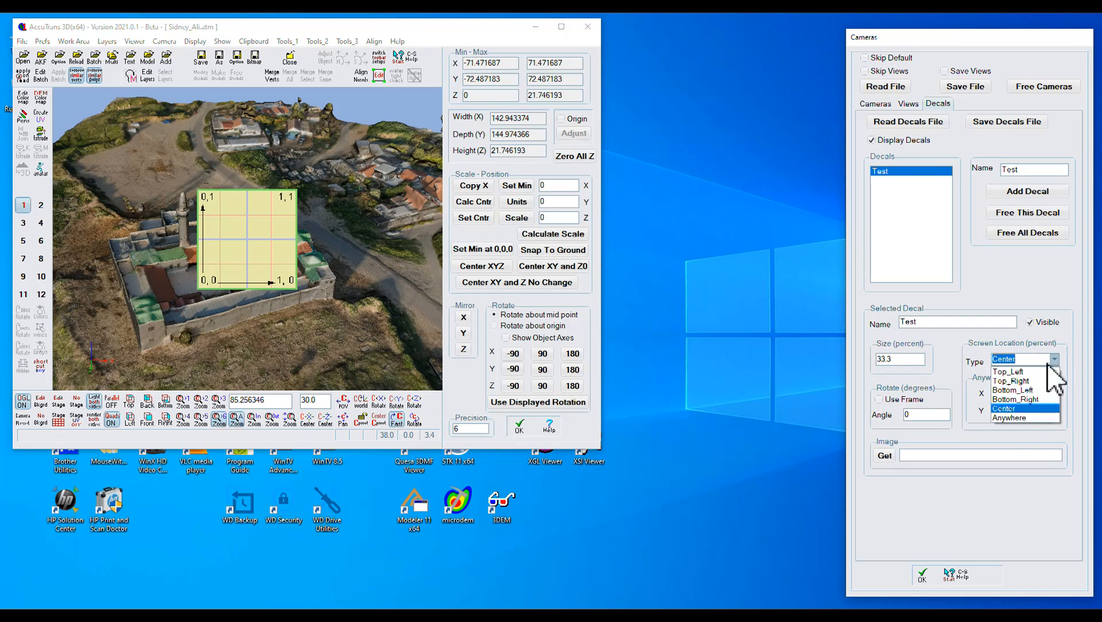
{"action": "left_click", "coordinate": [1014, 417]}
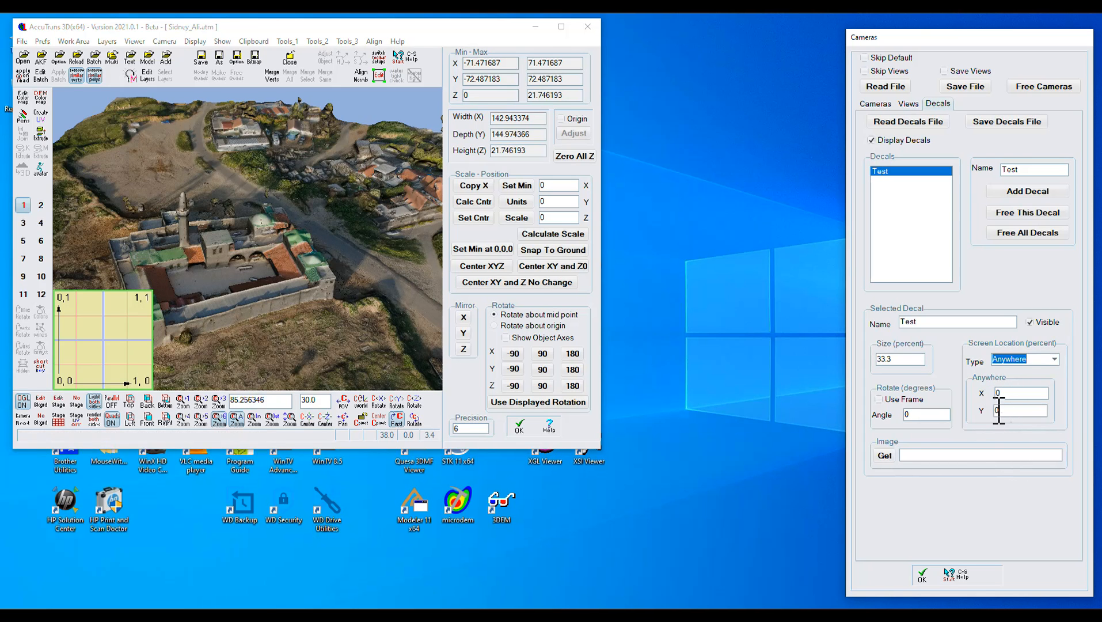
{"action": "key", "text": "Tab"}
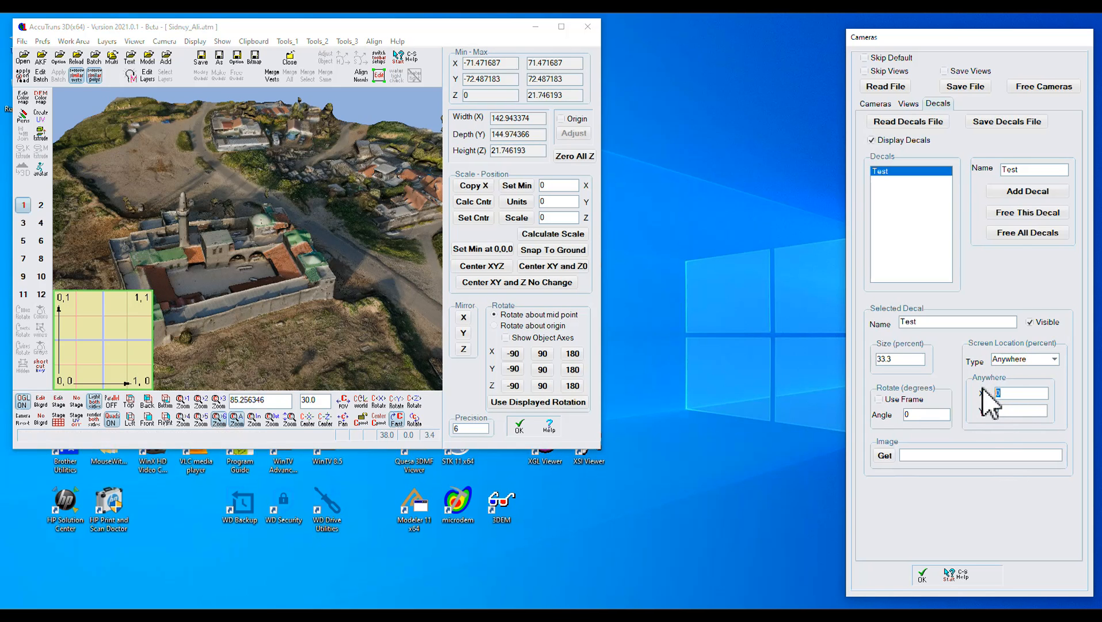
{"action": "type", "text": "5"}
{"action": "key", "text": "Return"}
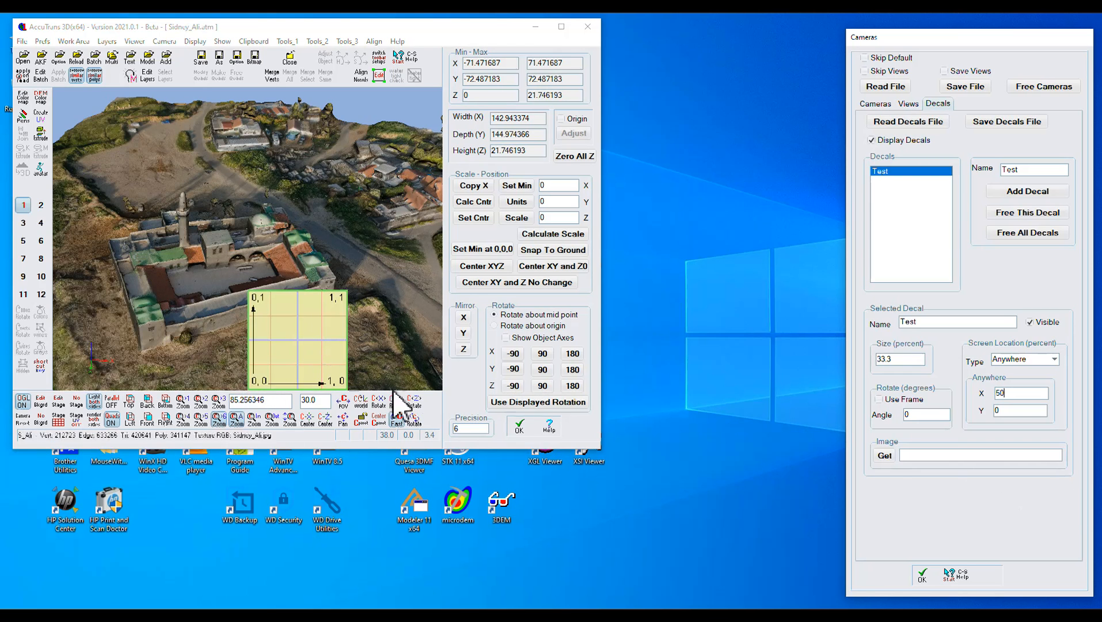
{"action": "key", "text": "Tab"}
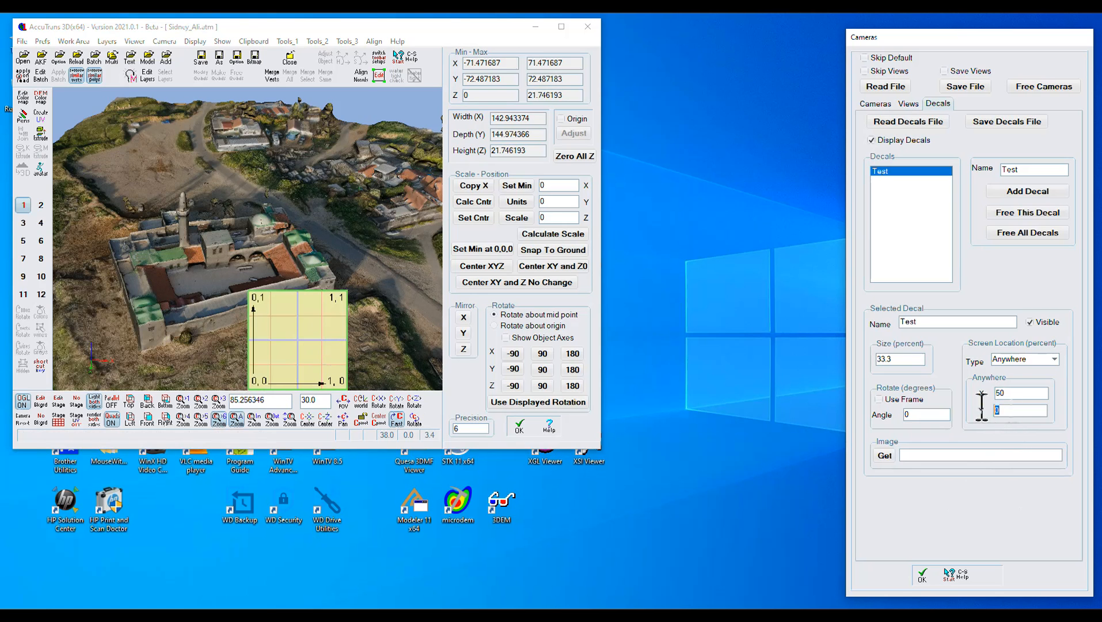
{"action": "type", "text": "50"}
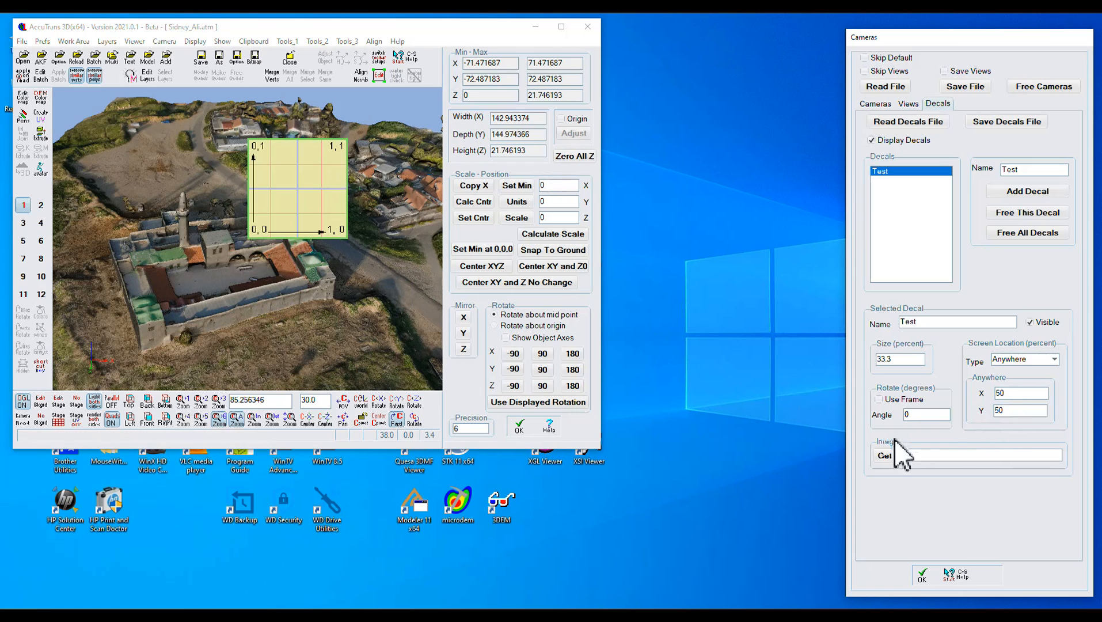
- Set the Test decal's Y location to -10 percent and switch its screen location type to Center
{"action": "left_click", "coordinate": [1026, 410]}
{"action": "type", "text": "-10"}
{"action": "key", "text": "Return"}
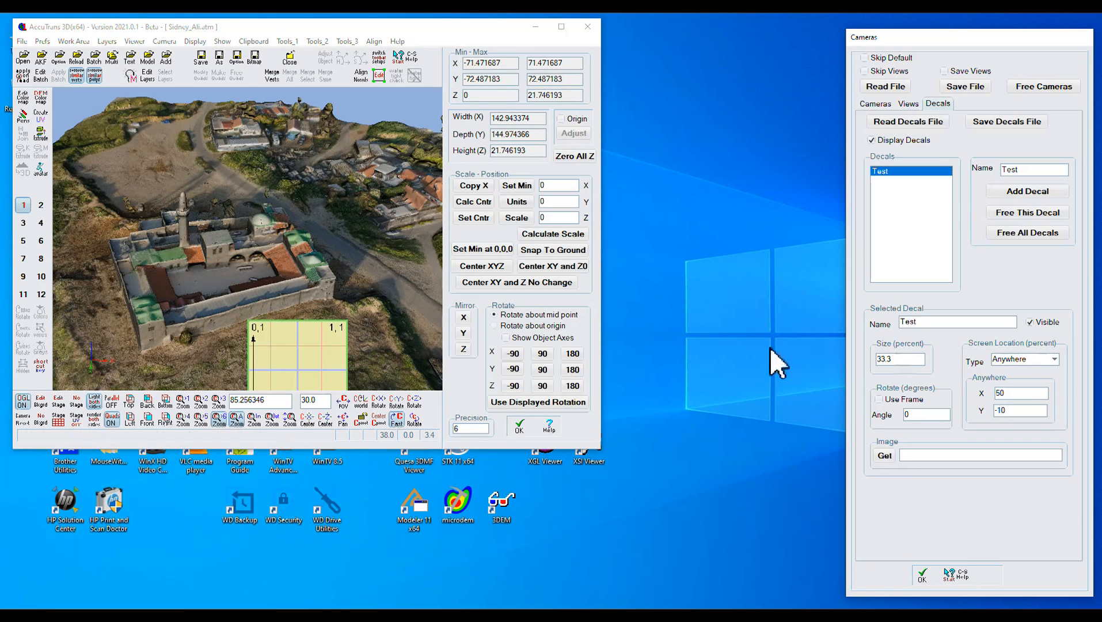
{"action": "left_click", "coordinate": [1055, 360]}
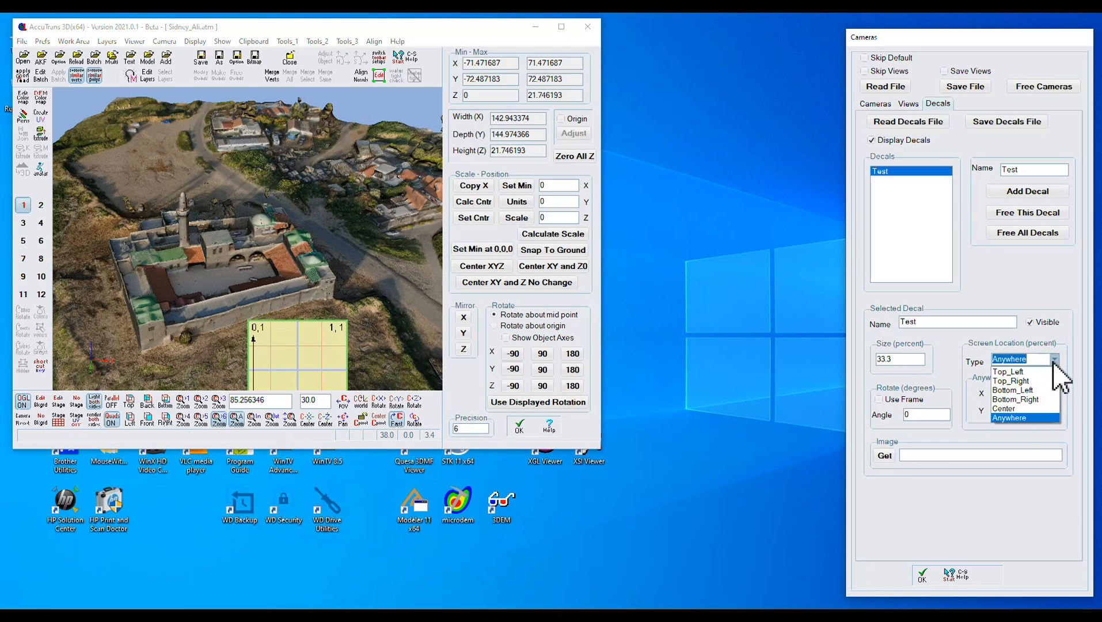
{"action": "left_click", "coordinate": [1015, 410]}
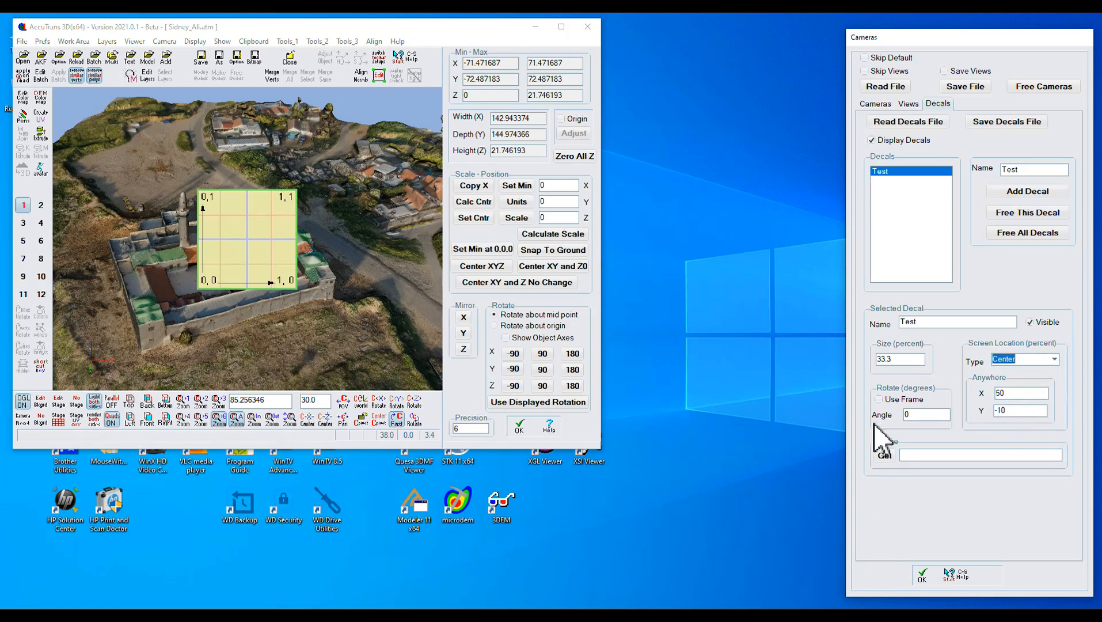
- Load the image Decal-(Border)-Patch.png into the Test decal
{"action": "left_click", "coordinate": [883, 455]}
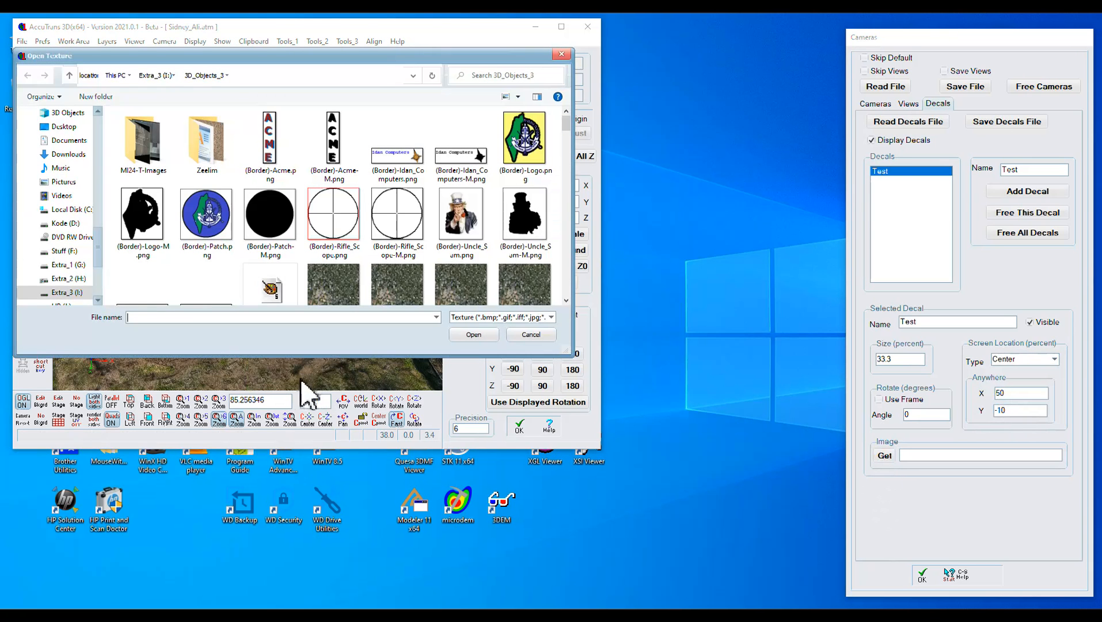
{"action": "type", "text": "d"}
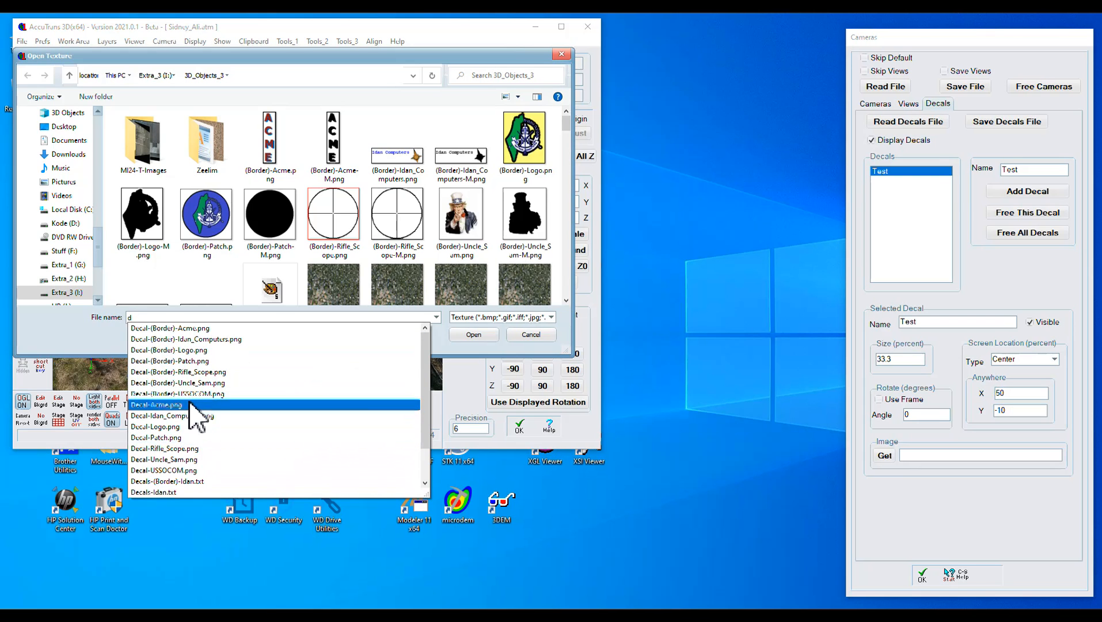
{"action": "left_click", "coordinate": [179, 361]}
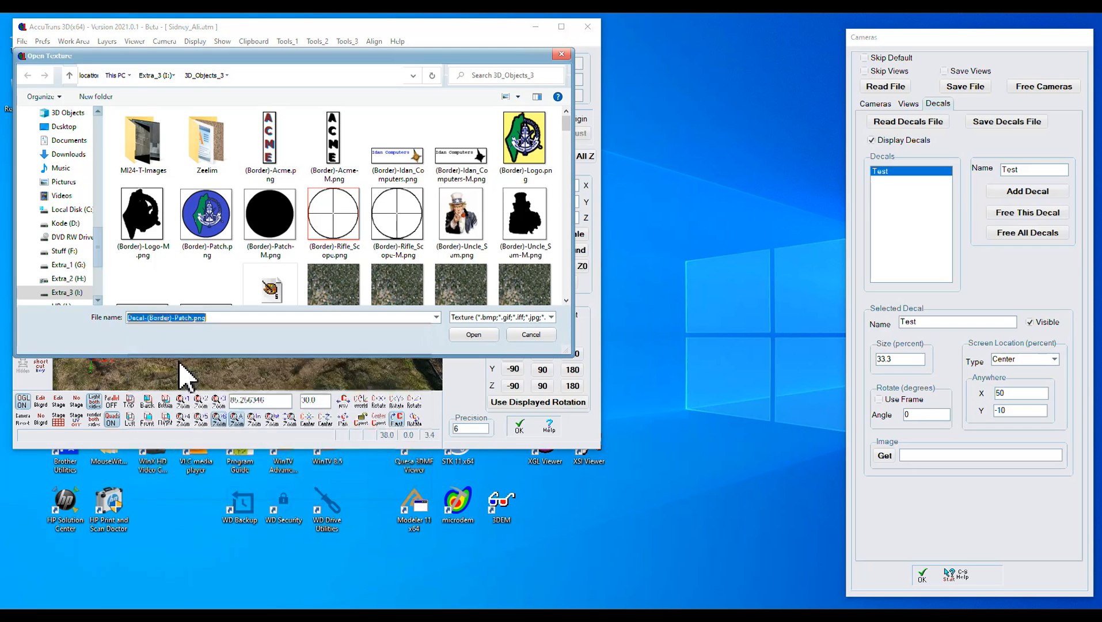
{"action": "left_click", "coordinate": [478, 334]}
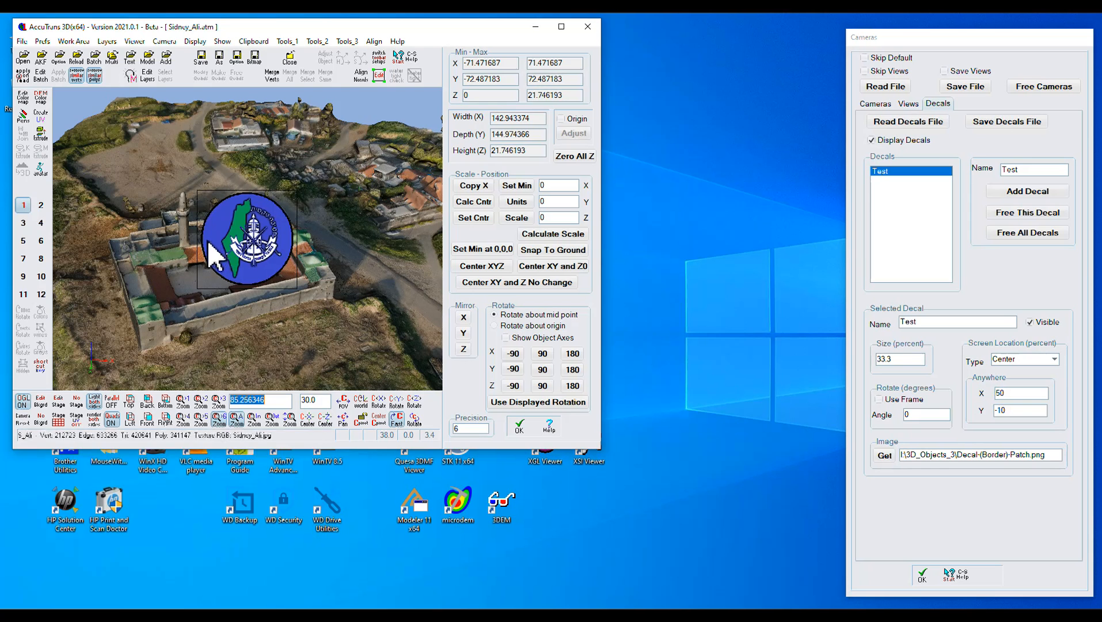
- Load the image Decal-(Border)-Idan_Computers.png into the Test decal
{"action": "left_click", "coordinate": [884, 455]}
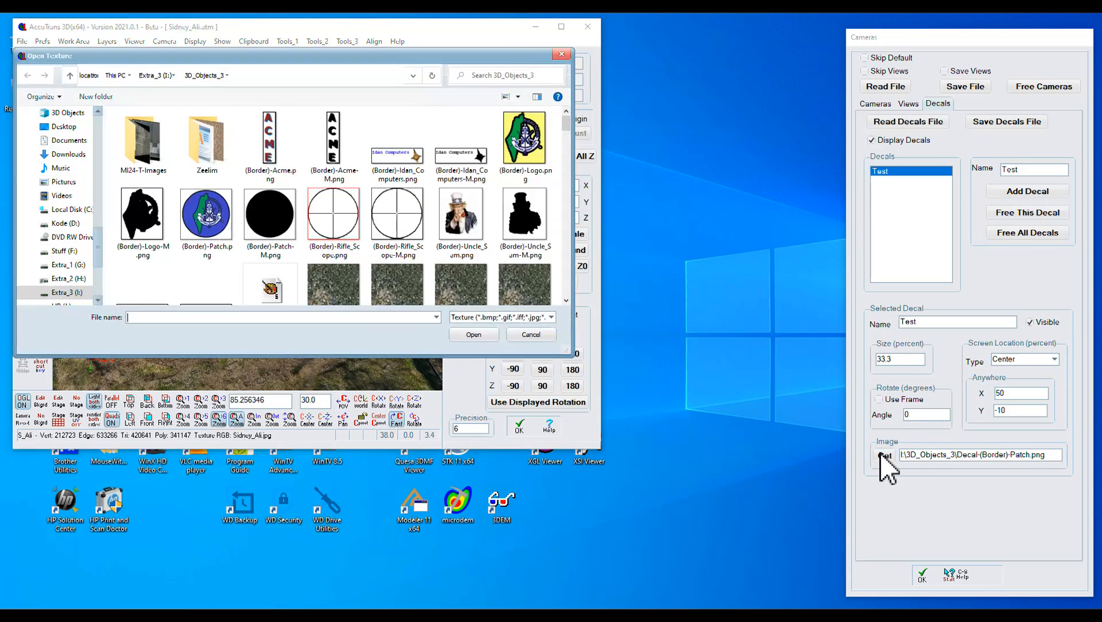
{"action": "type", "text": "d"}
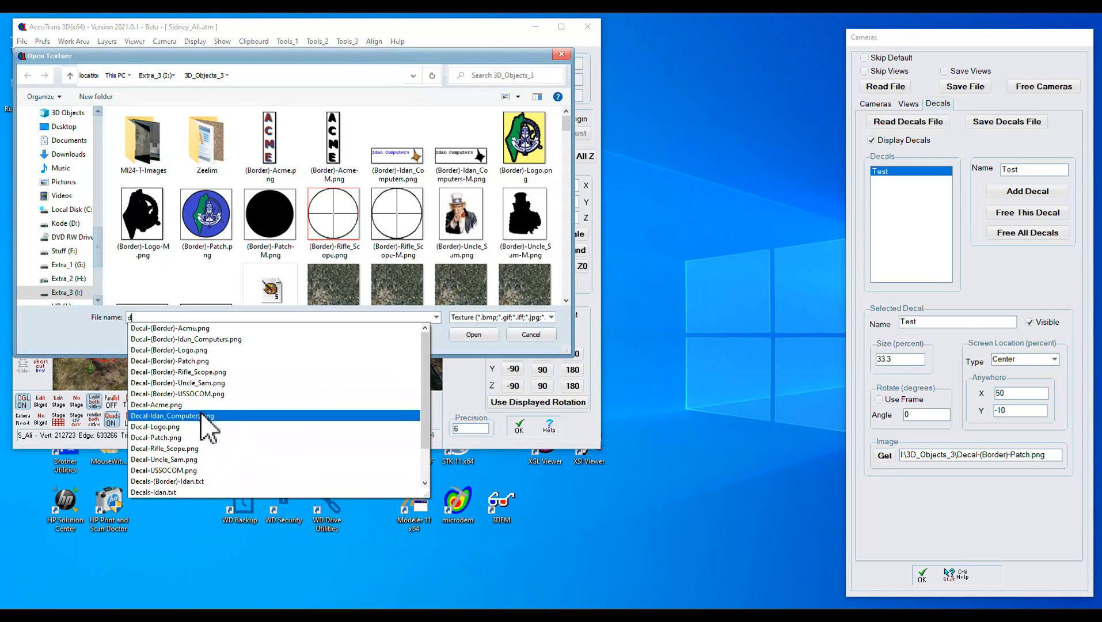
{"action": "left_click", "coordinate": [198, 339]}
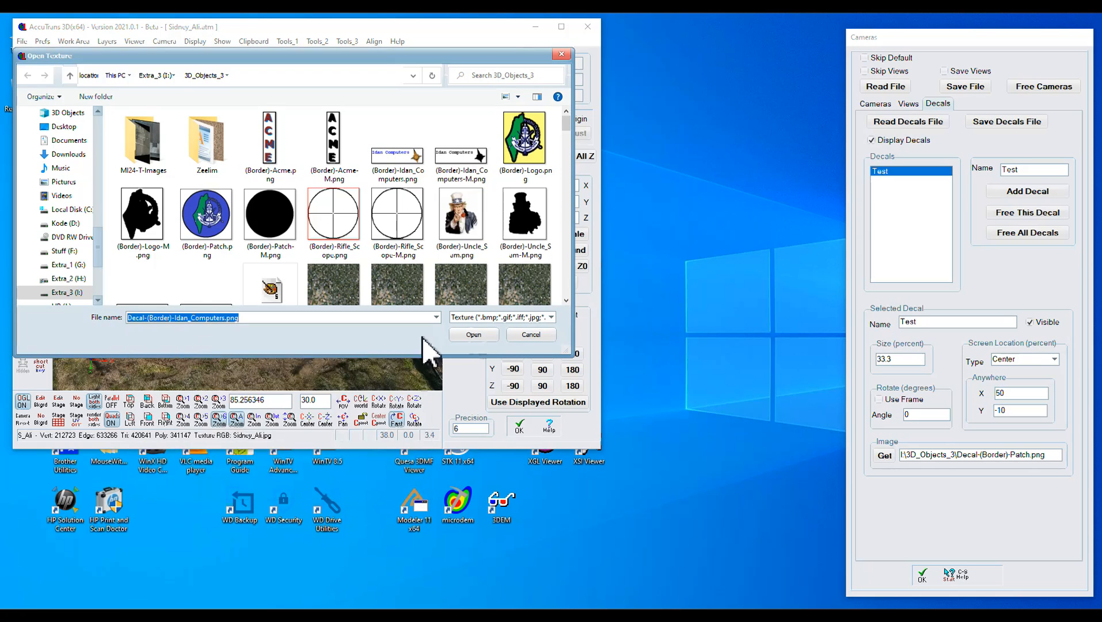
{"action": "left_click", "coordinate": [473, 334]}
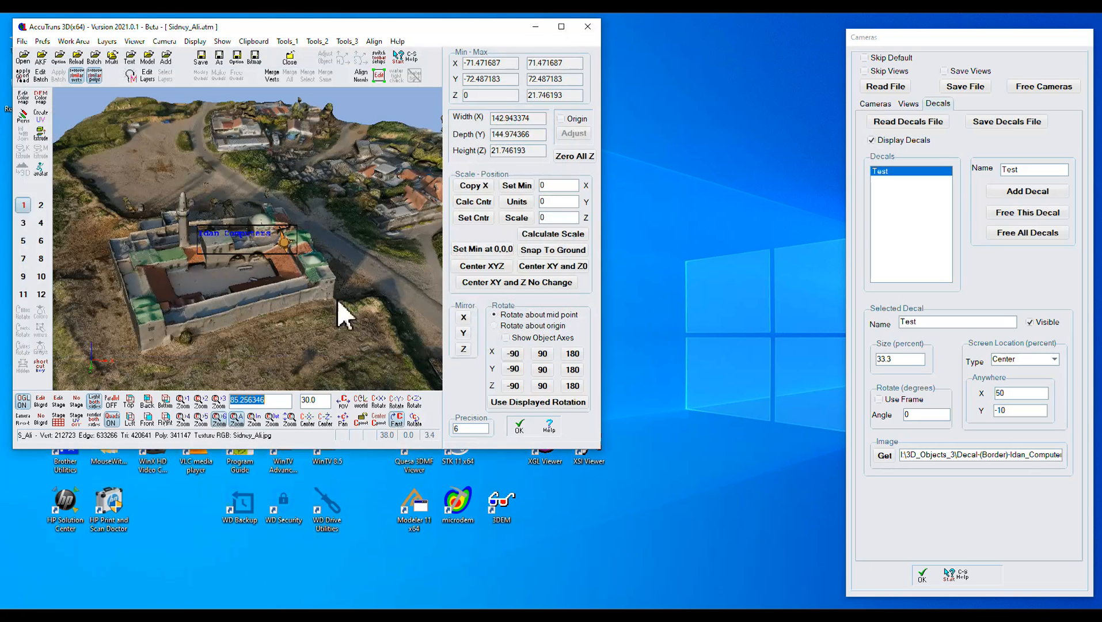
- Load the image Decal-(Border)-Acme.png into the Test decal
{"action": "scroll", "coordinate": [333, 246], "scroll_direction": "down", "scroll_amount": 6}
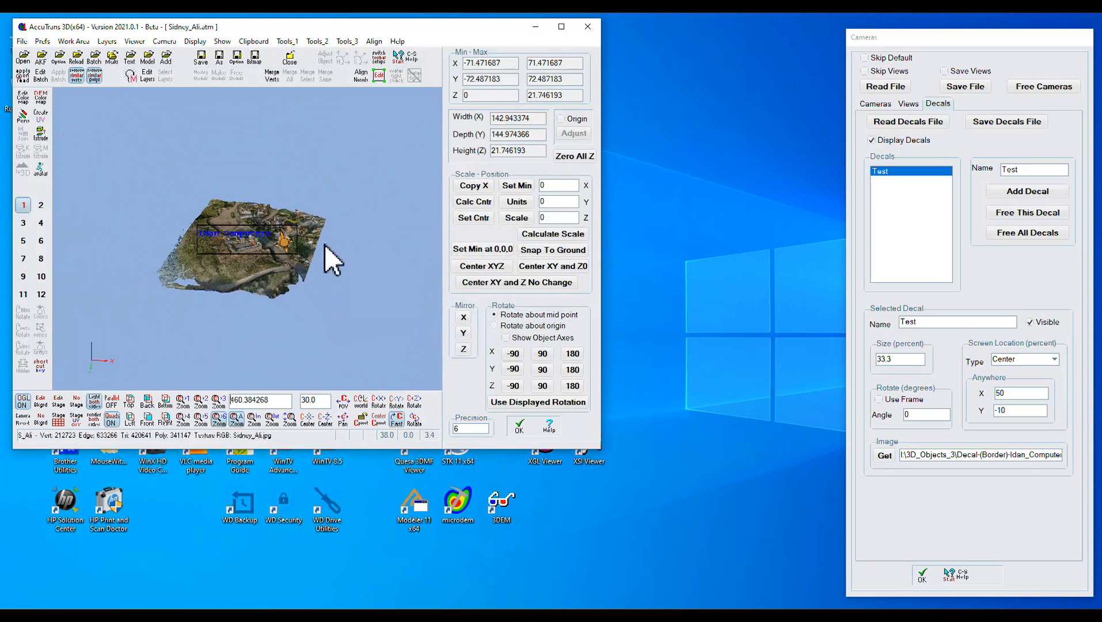
{"action": "scroll", "coordinate": [325, 245], "scroll_direction": "down", "scroll_amount": 2}
{"action": "mouse_move", "coordinate": [284, 311]}
{"action": "left_mouse_down"}
{"action": "mouse_move", "coordinate": [283, 285]}
{"action": "mouse_move", "coordinate": [284, 312]}
{"action": "left_mouse_up"}
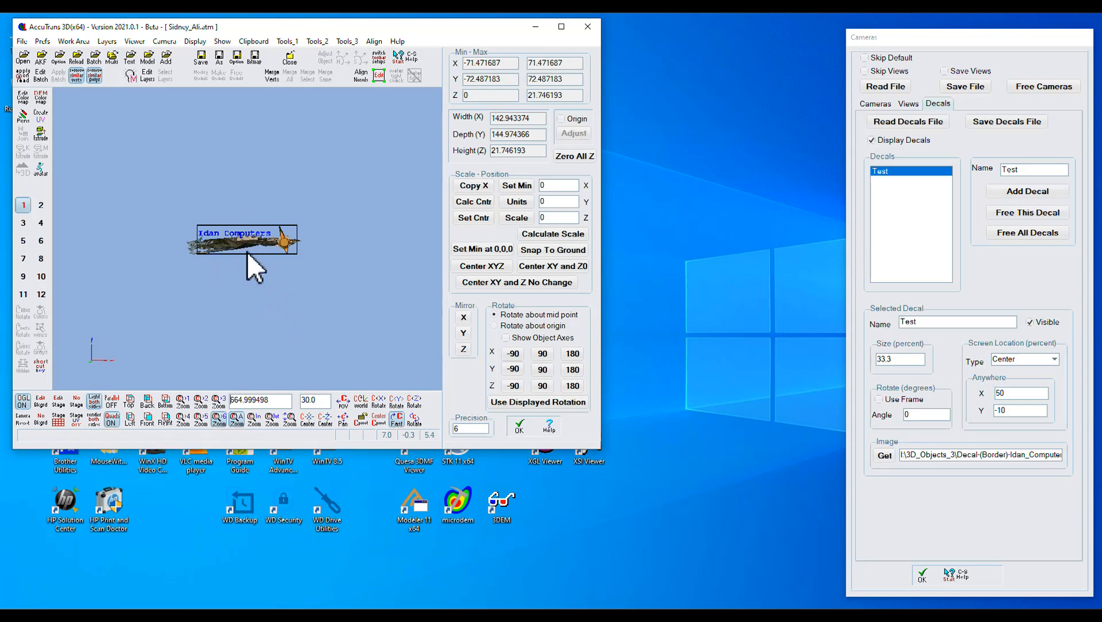
{"action": "left_click", "coordinate": [885, 456]}
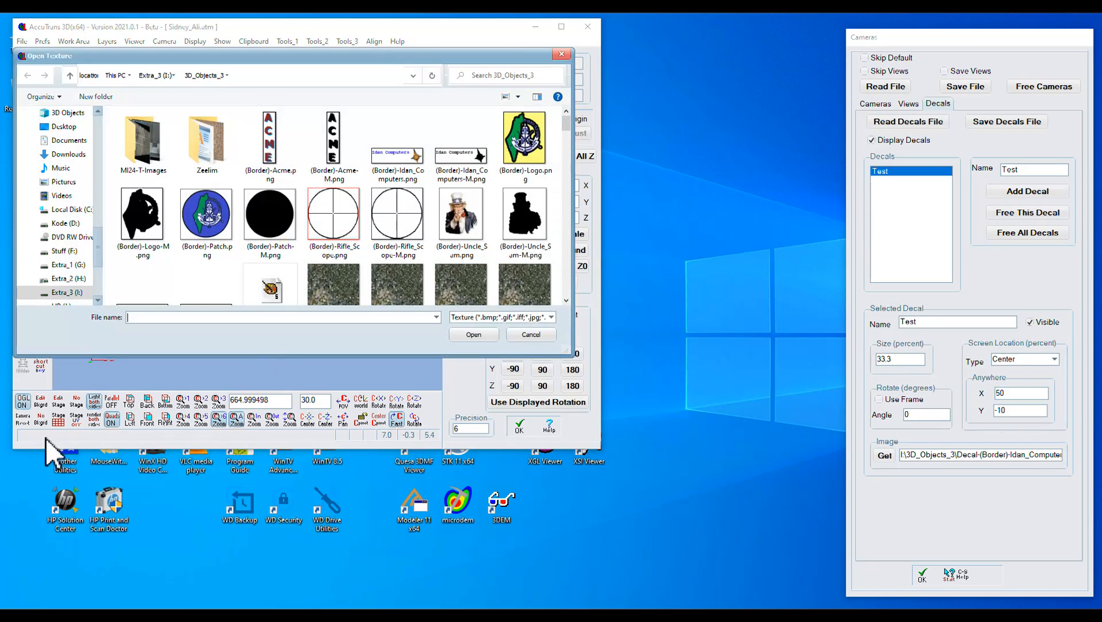
{"action": "type", "text": "der)-Acme.png"}
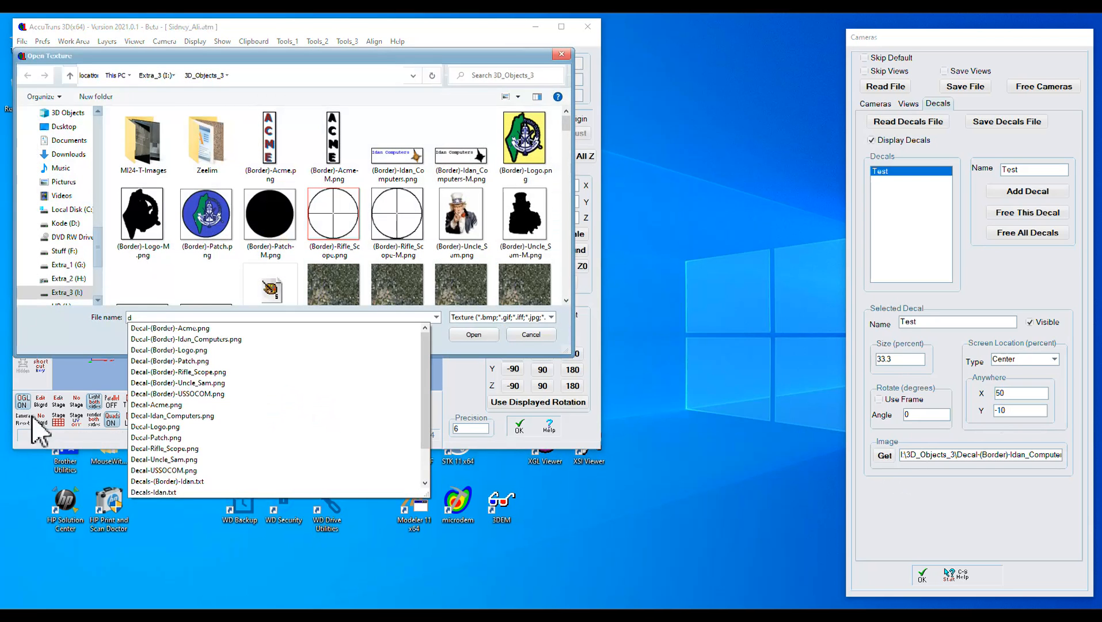
{"action": "left_click", "coordinate": [183, 328]}
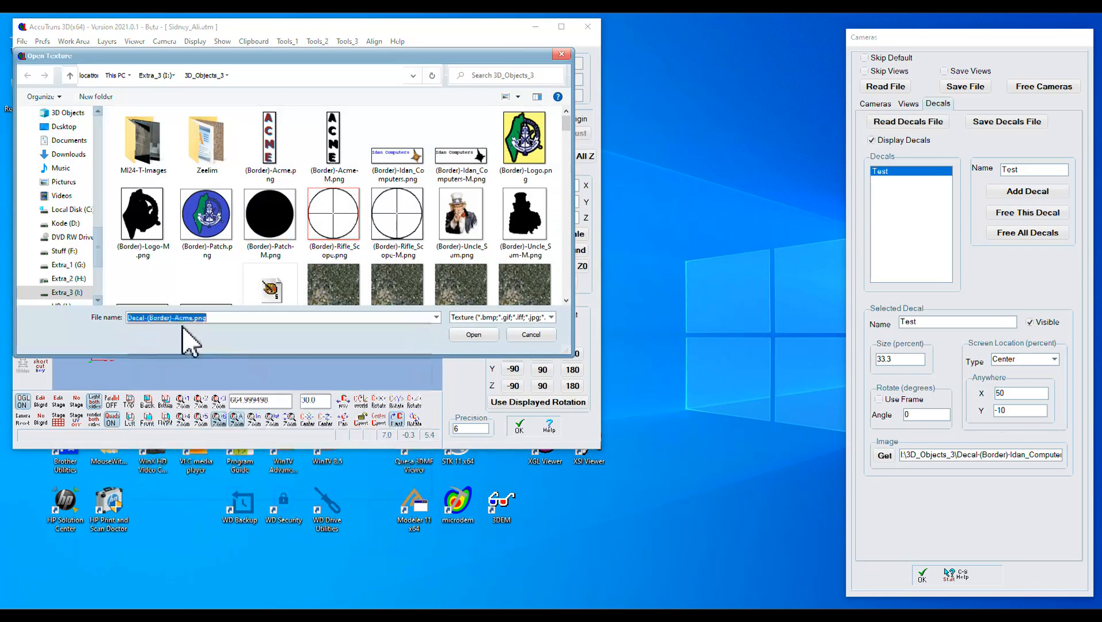
{"action": "left_click", "coordinate": [474, 336]}
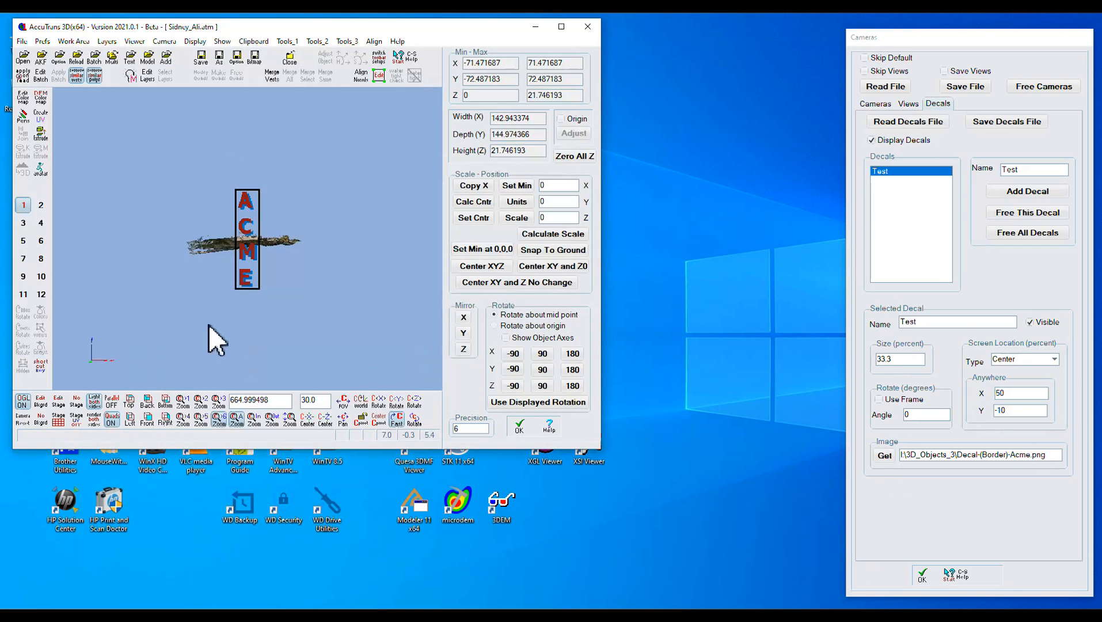
- Load the image Decal-(Border)-Uncle_Sam.png into the Test decal
{"action": "left_click", "coordinate": [886, 456]}
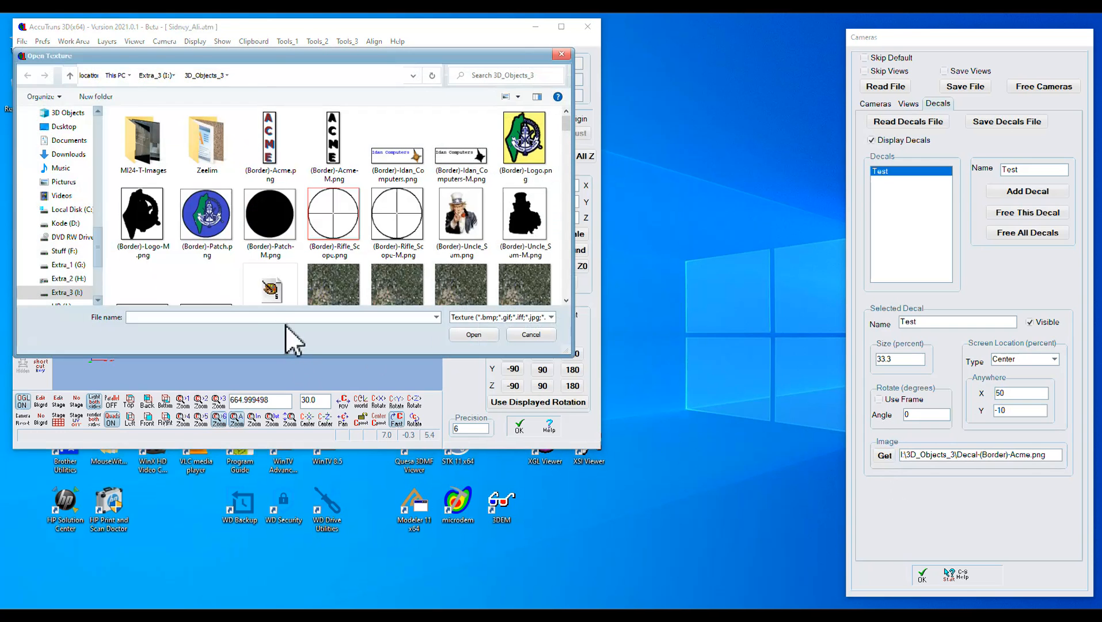
{"action": "type", "text": "d"}
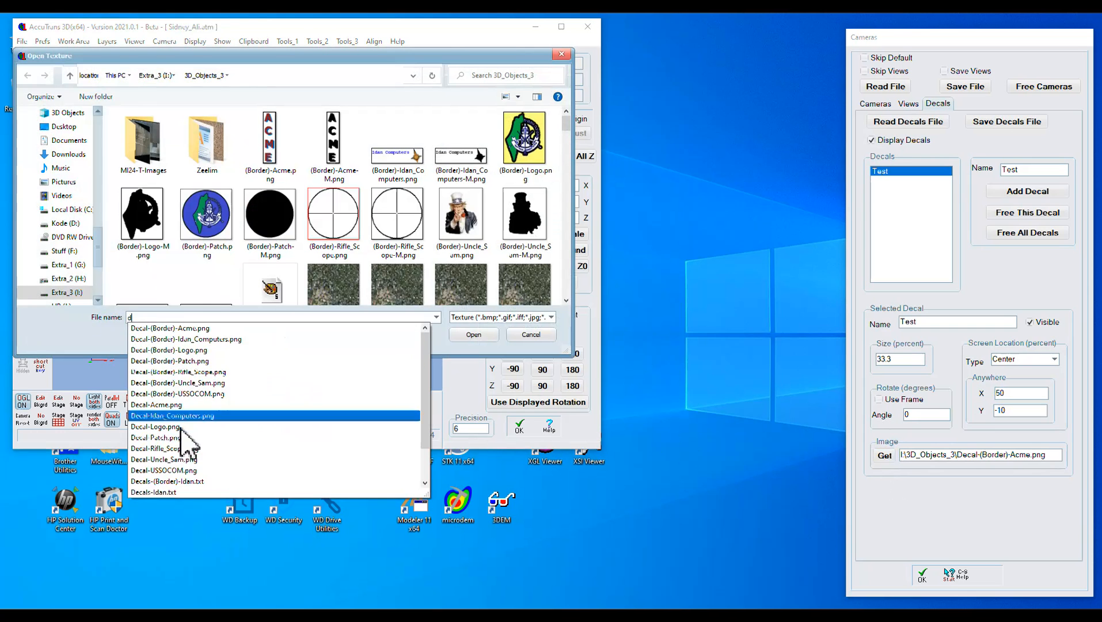
{"action": "left_click", "coordinate": [194, 383]}
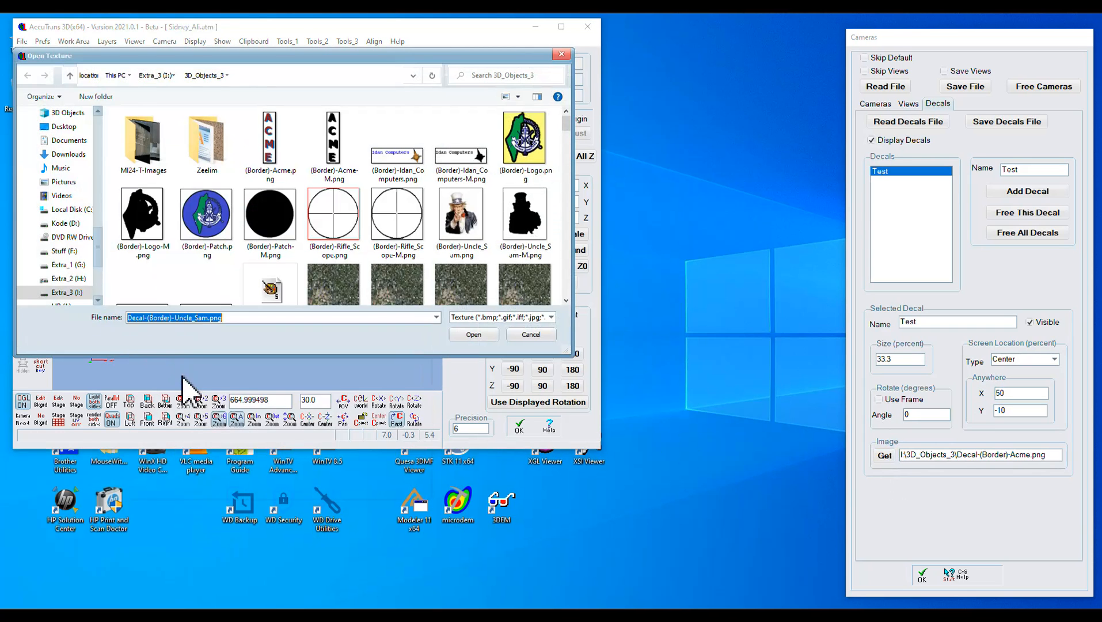
{"action": "left_click", "coordinate": [473, 335]}
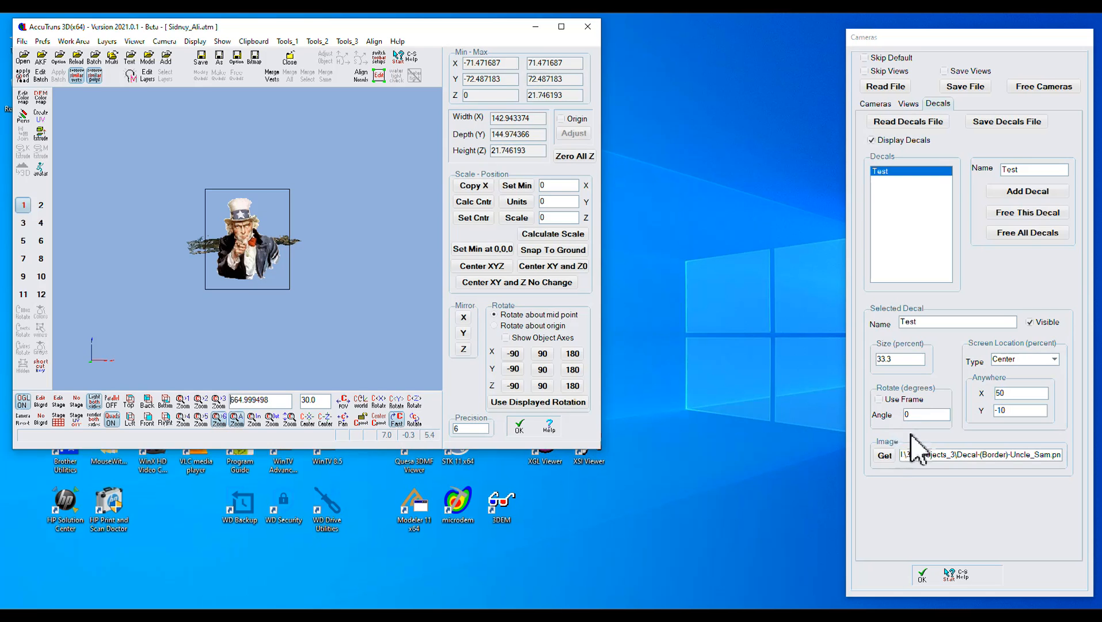
- Set the Test decal's rotation angle to 45 degrees
{"action": "left_click", "coordinate": [927, 414]}
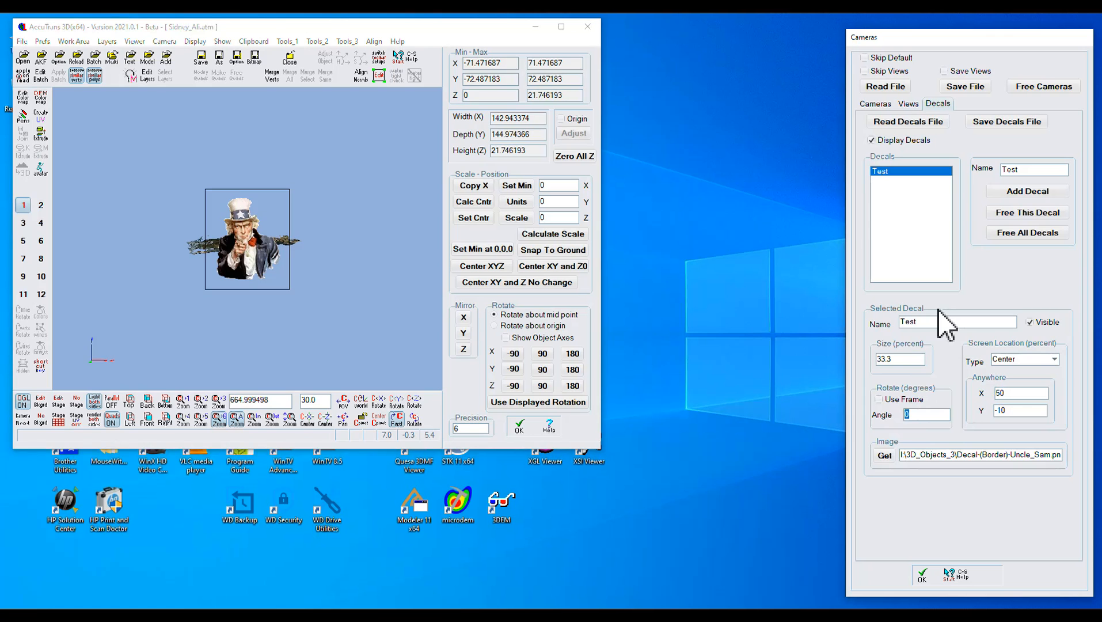
{"action": "type", "text": "45"}
{"action": "key", "text": "Return"}
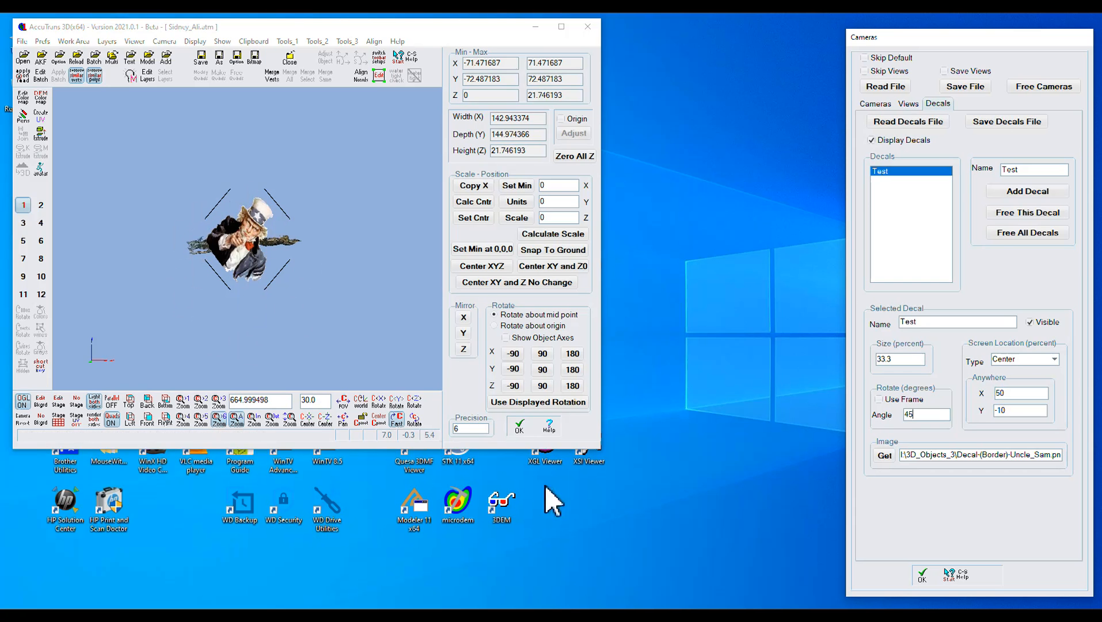
- Load the image Decal-(Border)-Logo.png into the Test decal and enable Use Frame for its rotation
{"action": "left_click", "coordinate": [885, 455]}
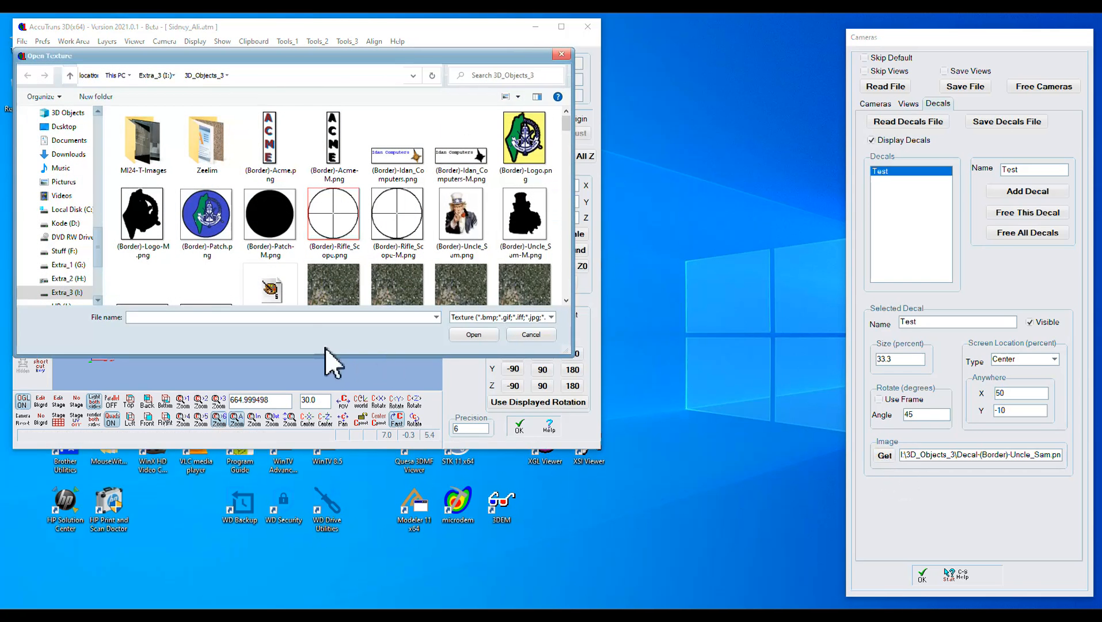
{"action": "left_click", "coordinate": [197, 317]}
{"action": "type", "text": "d"}
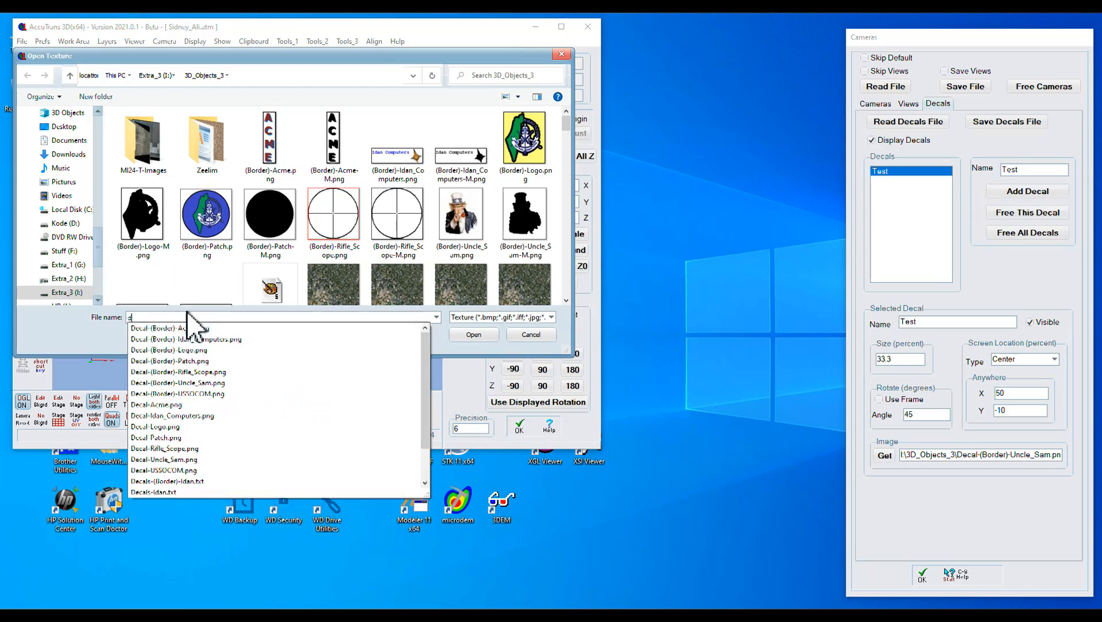
{"action": "left_click", "coordinate": [189, 351]}
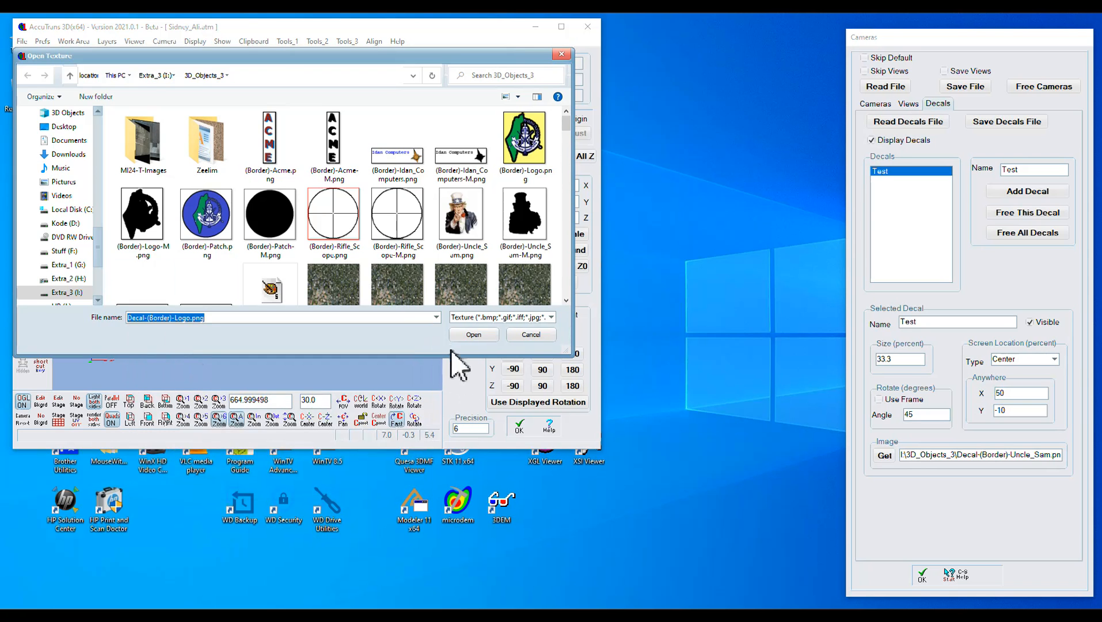
{"action": "left_click", "coordinate": [465, 336]}
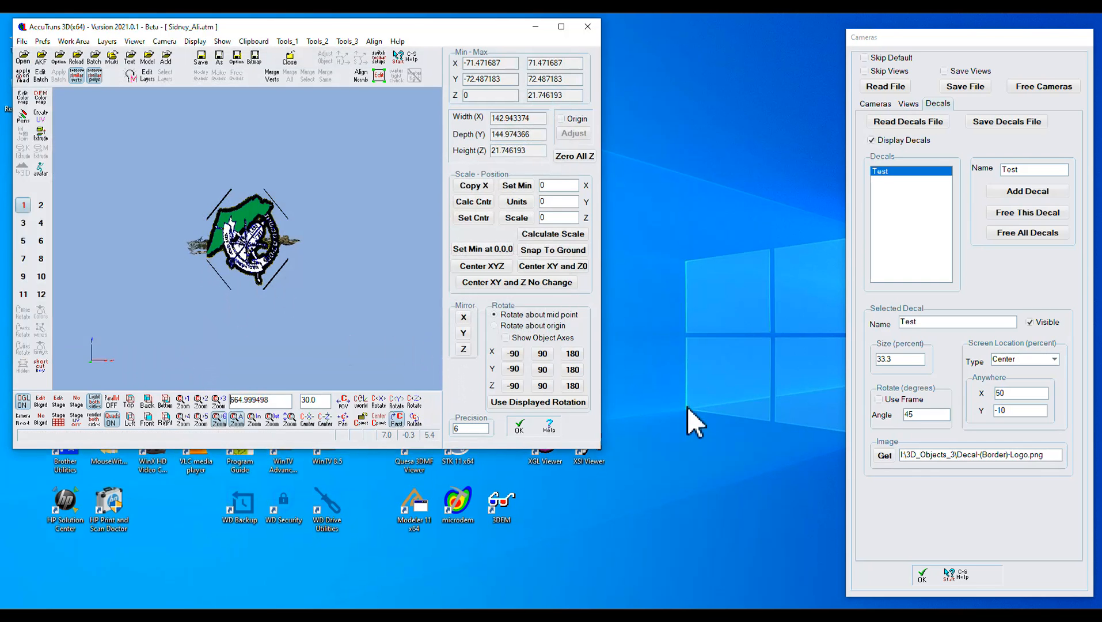
{"action": "left_click", "coordinate": [877, 399]}
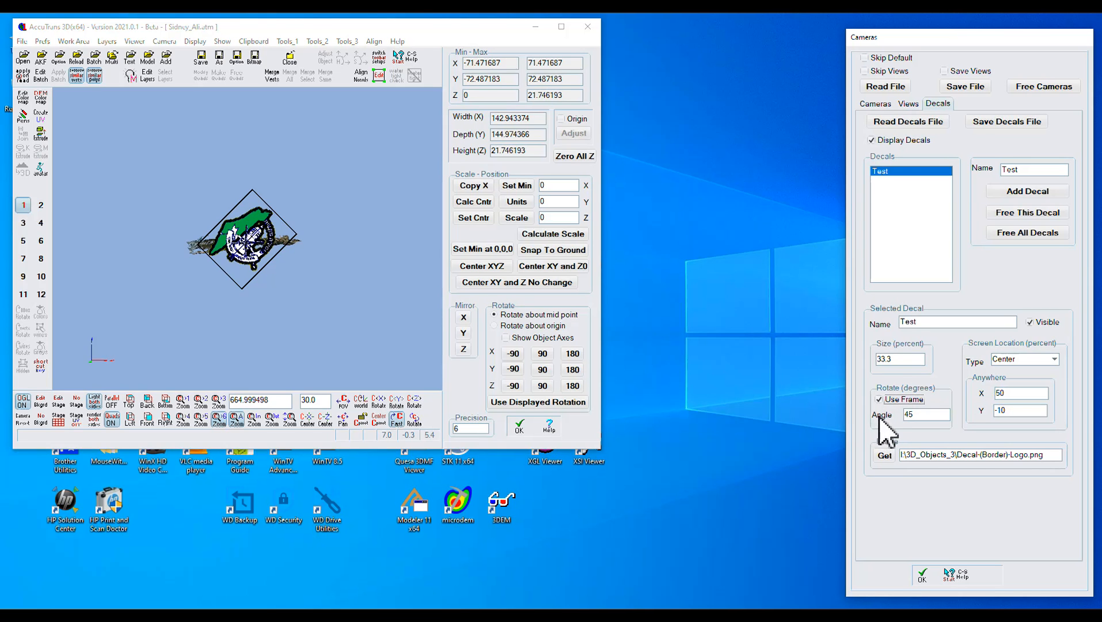
- Load the image Decal-(Border)-USSOCOM.png into the Test decal and switch its Use Frame rotation option off and on again
{"action": "left_click", "coordinate": [884, 455]}
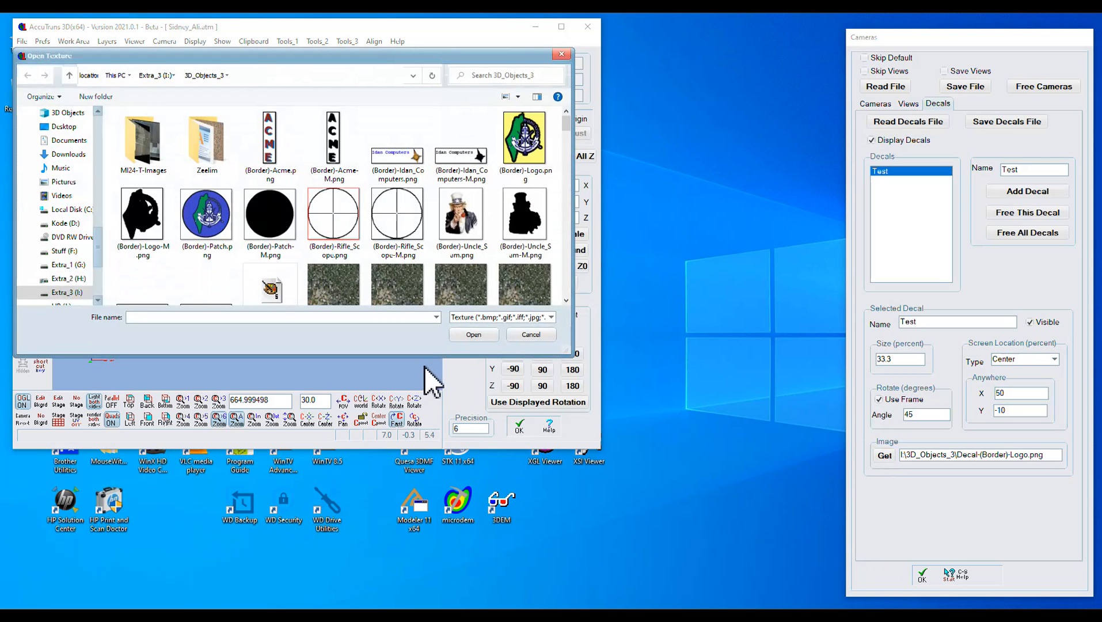
{"action": "type", "text": "d"}
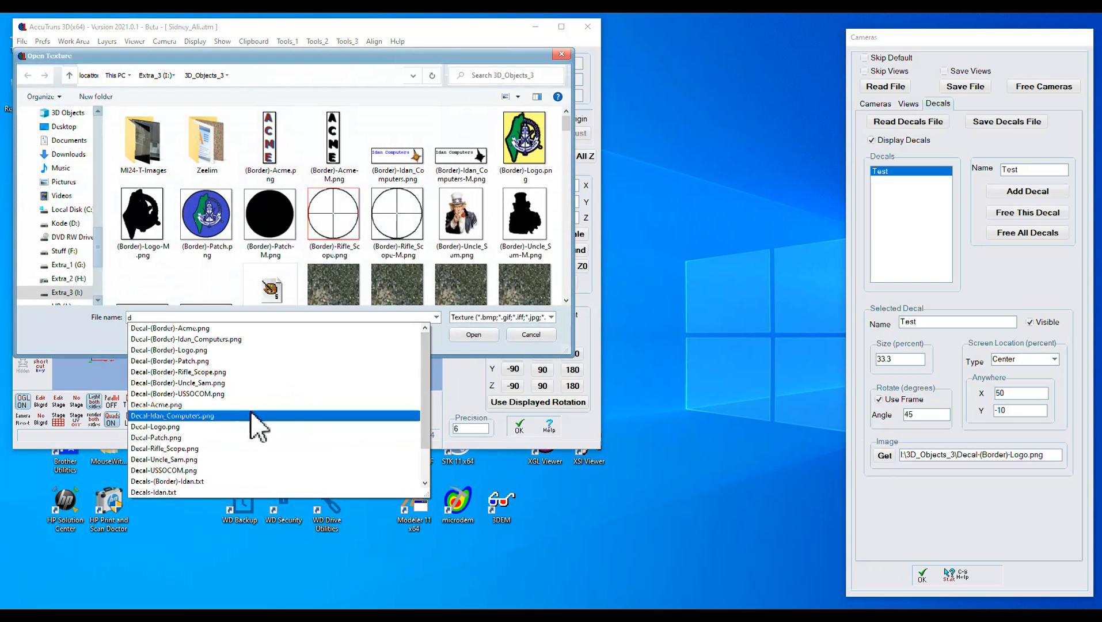
{"action": "left_click", "coordinate": [181, 394]}
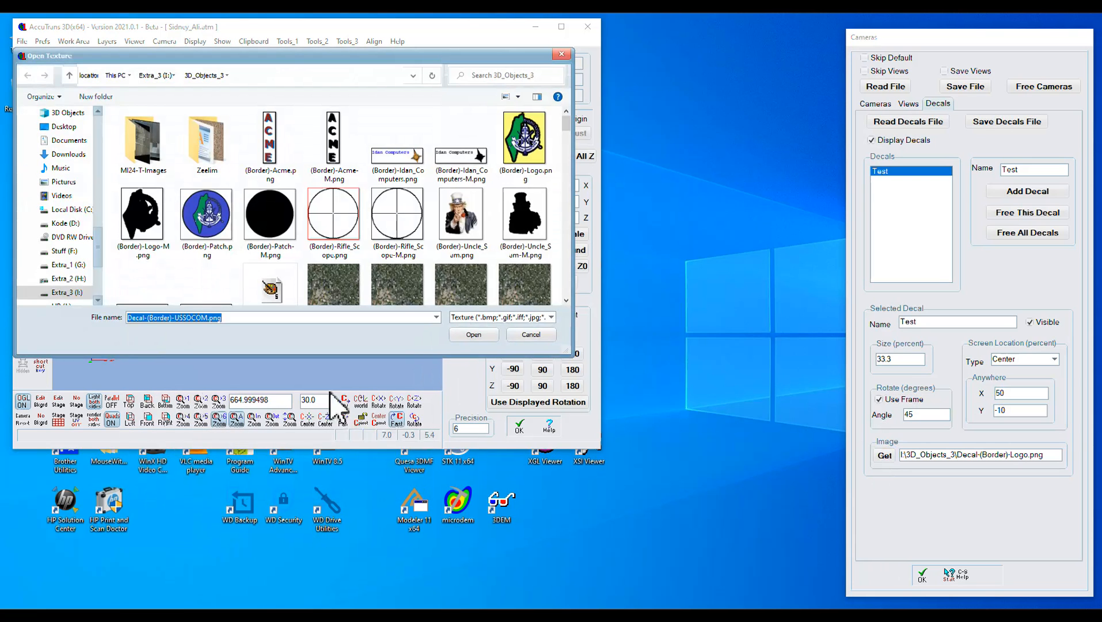
{"action": "left_click", "coordinate": [474, 335]}
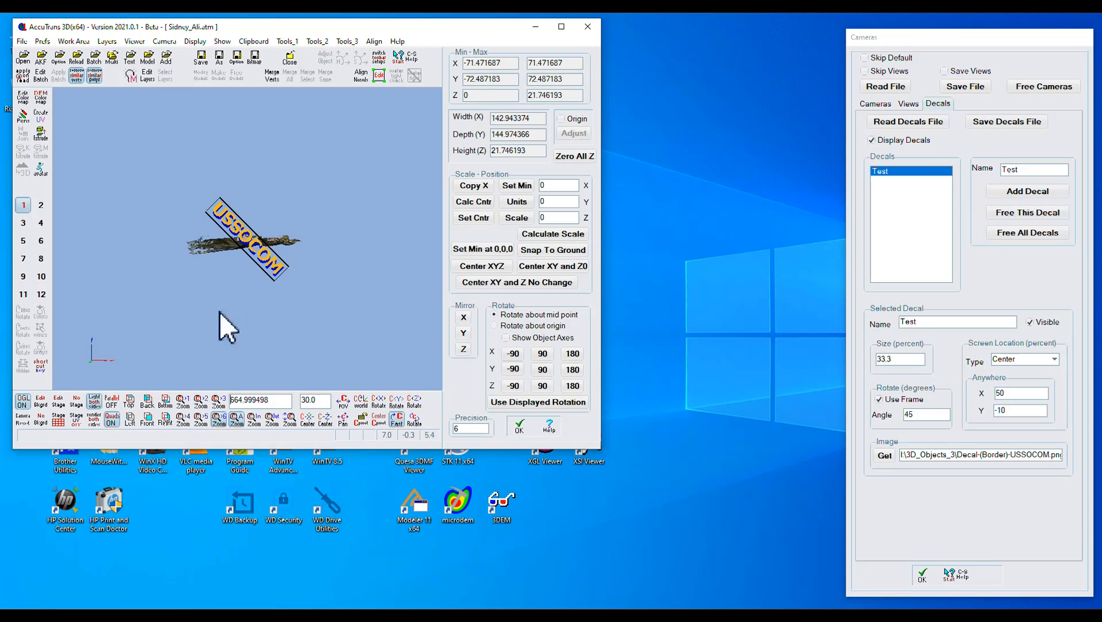
{"action": "left_click", "coordinate": [878, 399]}
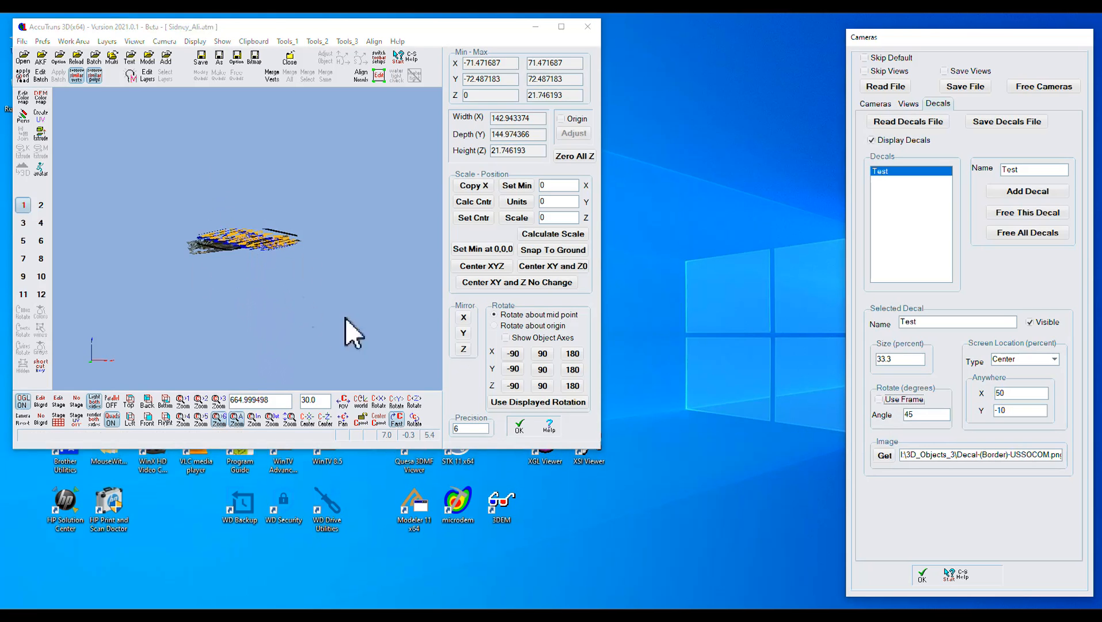
{"action": "left_click", "coordinate": [879, 399]}
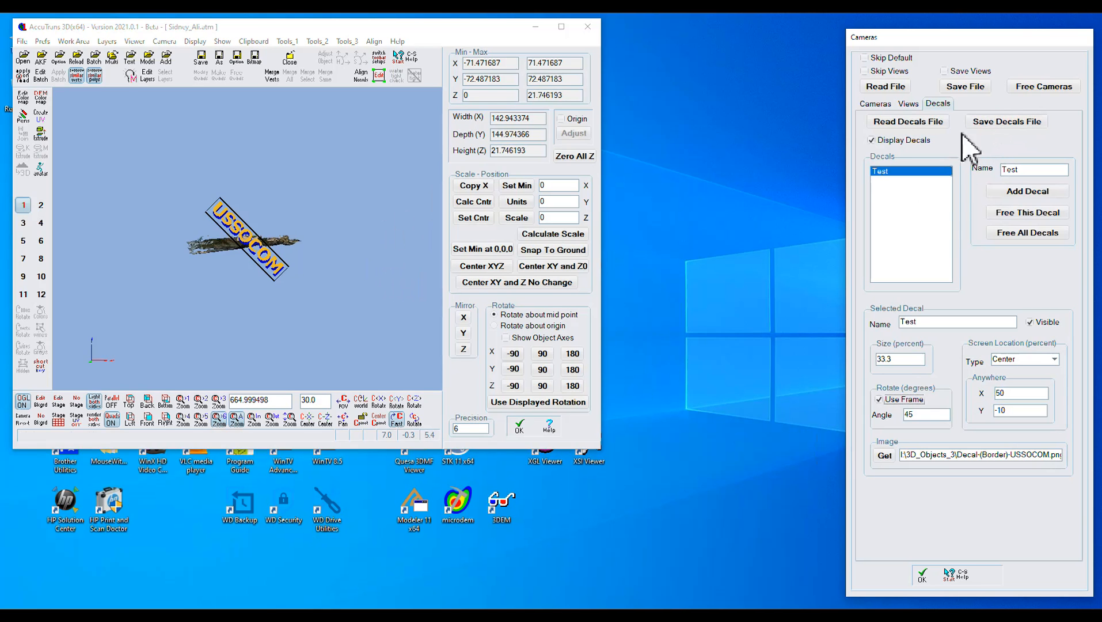
- Read the decals file Decals-Idan.txt and free the Test decal from the decal list
{"action": "left_click", "coordinate": [898, 128]}
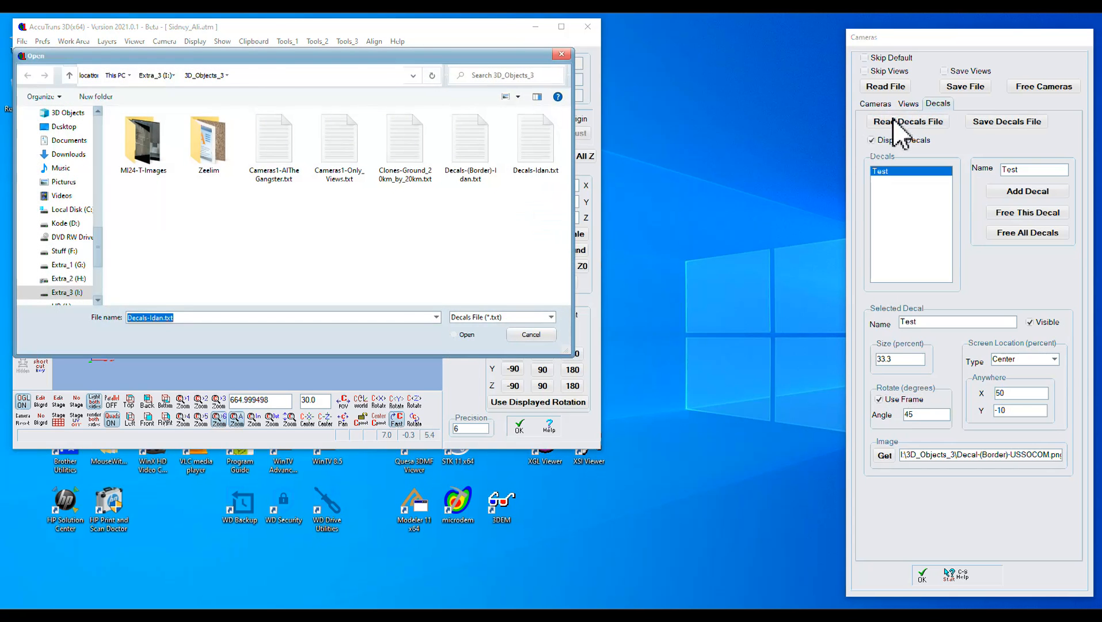
{"action": "left_click", "coordinate": [544, 151]}
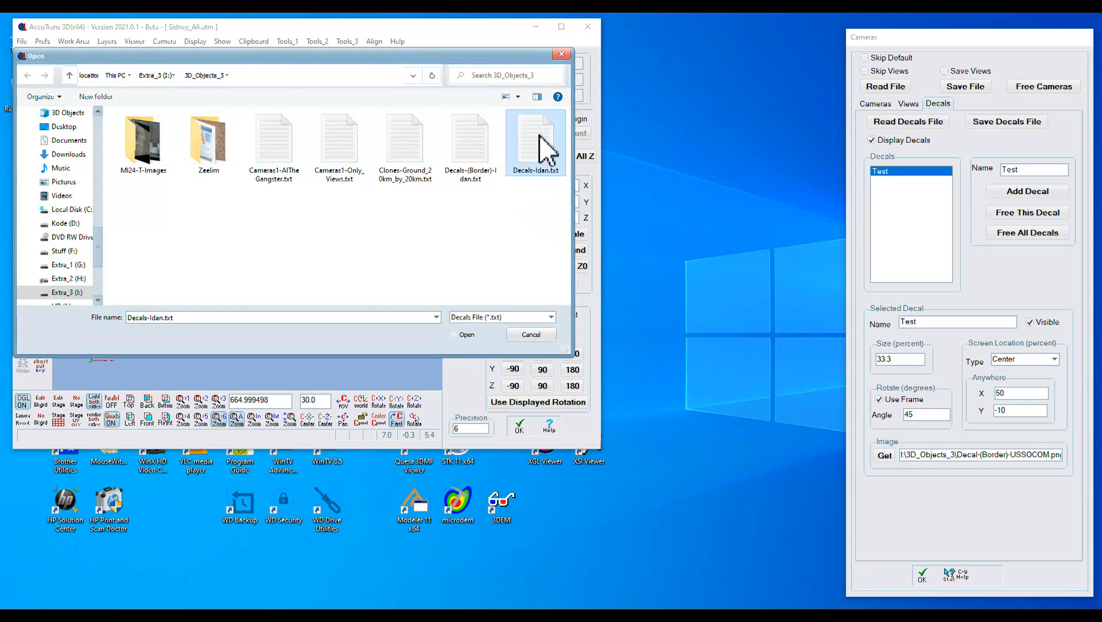
{"action": "left_click", "coordinate": [467, 335]}
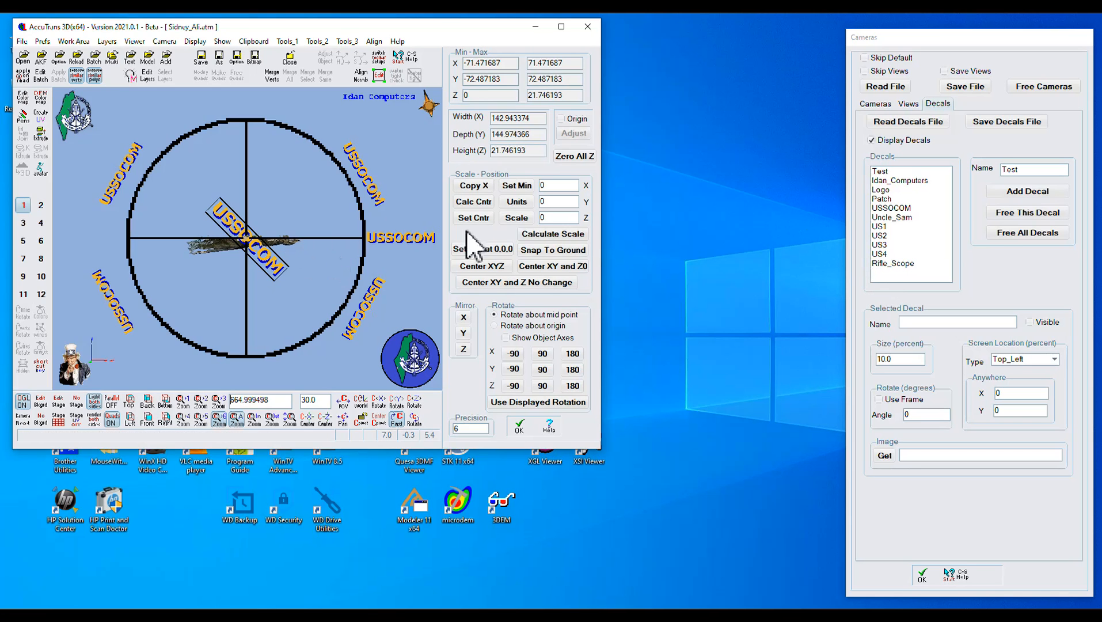
{"action": "left_click", "coordinate": [879, 171]}
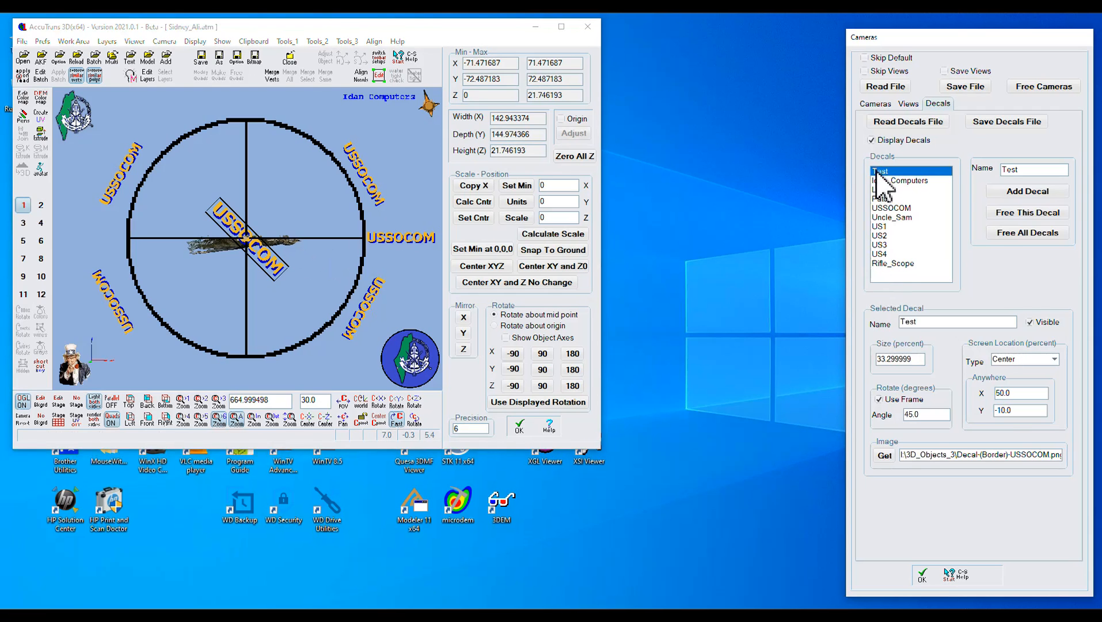
{"action": "left_click", "coordinate": [1012, 214]}
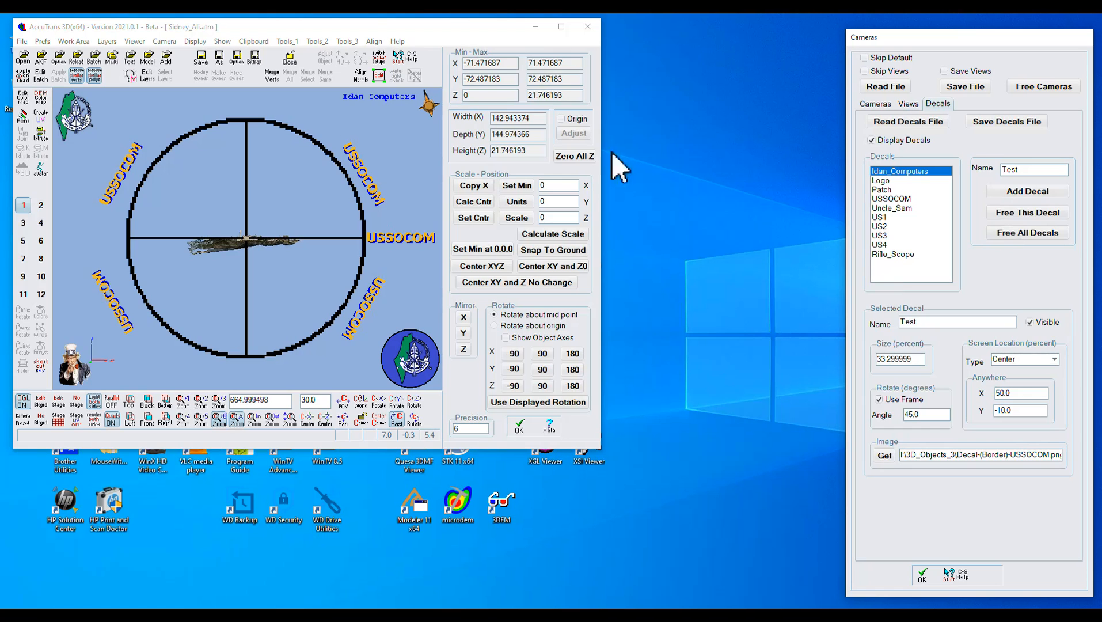
- Resize the main AccuTrans 3D window so it is slightly narrower and taller
{"action": "left_click", "coordinate": [596, 435]}
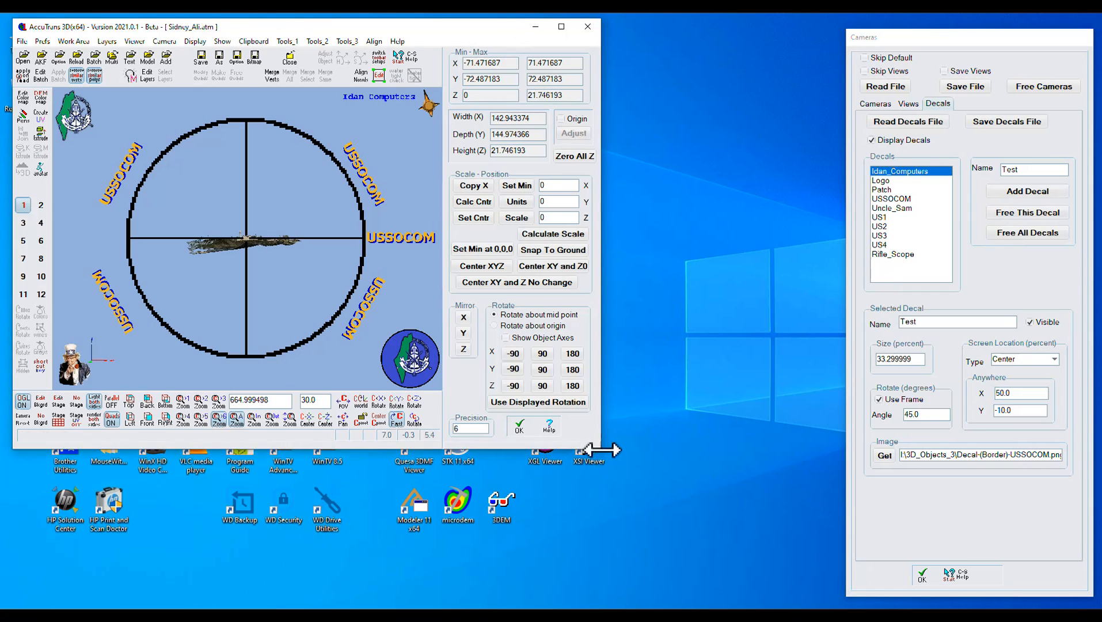
{"action": "left_click_drag", "start_coordinate": [603, 449], "coordinate": [579, 473]}
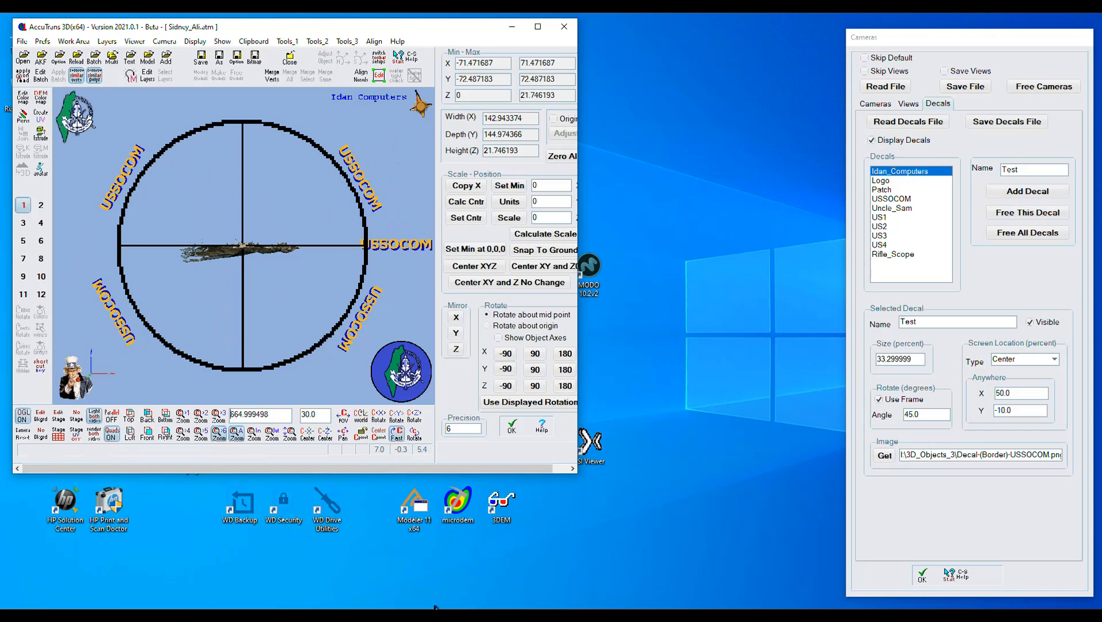
- Switch to Test At3dx Locations, add the Acme decal with its prefilled settings, and turn on decal display with Acme selected
{"action": "key", "text": "alt+Tab"}
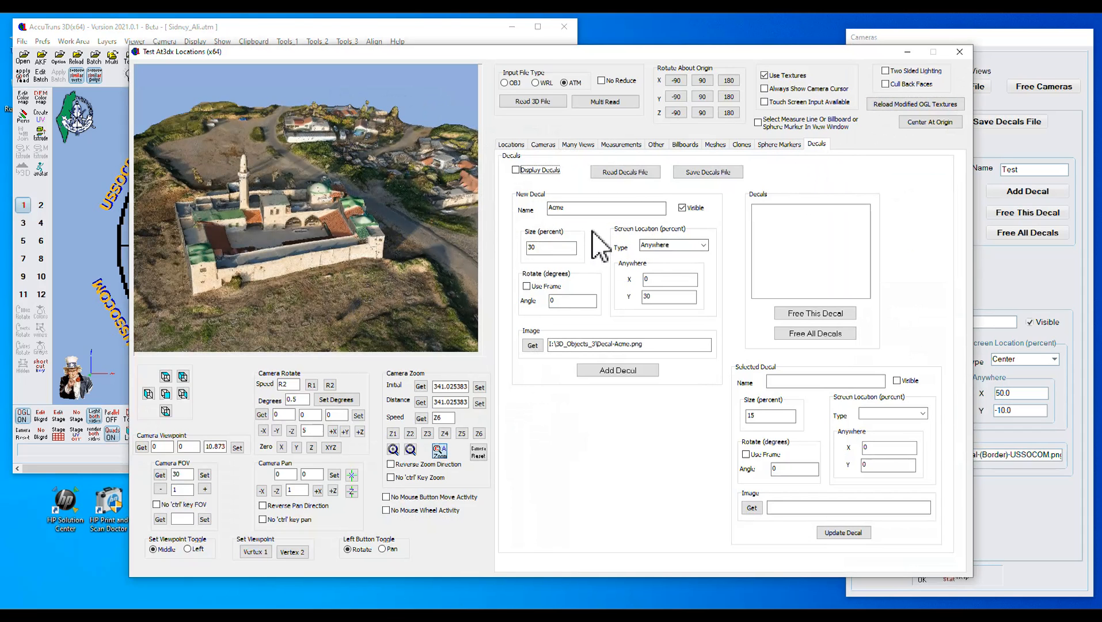
{"action": "left_click", "coordinate": [601, 371]}
{"action": "left_click", "coordinate": [514, 172]}
{"action": "left_click", "coordinate": [515, 170]}
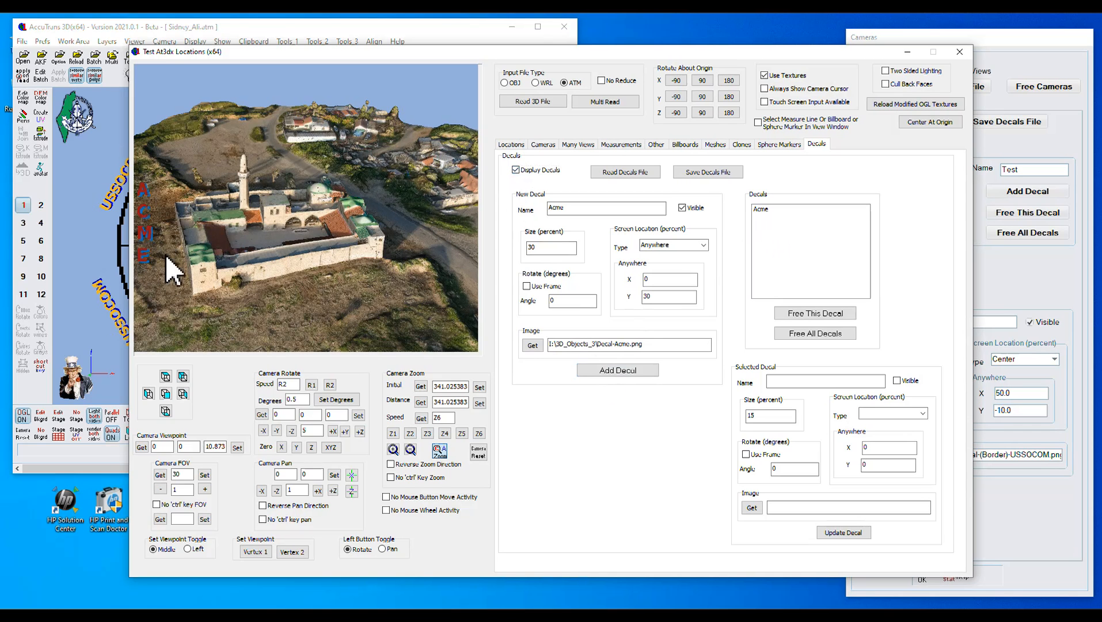
{"action": "left_click", "coordinate": [761, 210]}
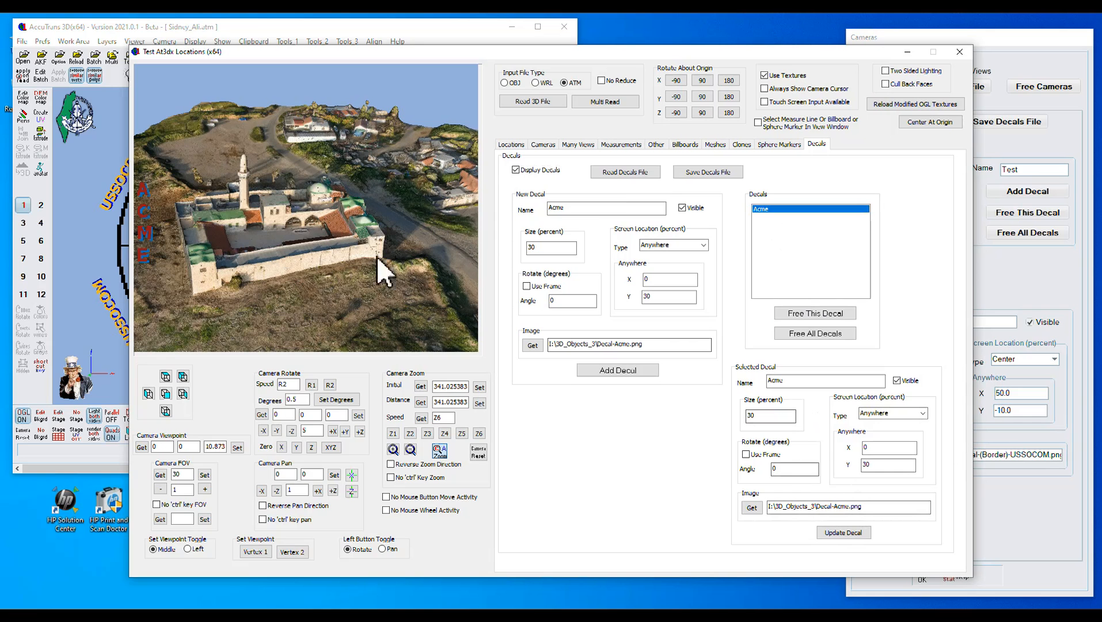
- Read the decals file Decals-Idan.txt into the decal list alongside Acme
{"action": "left_click", "coordinate": [623, 171]}
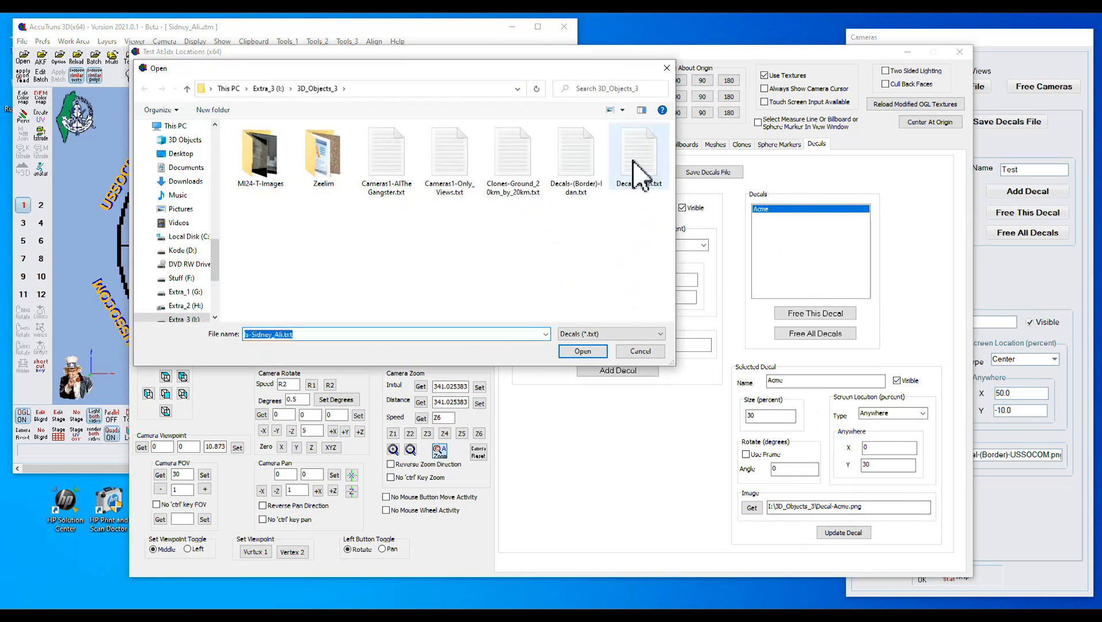
{"action": "left_click", "coordinate": [634, 173]}
{"action": "left_click", "coordinate": [583, 351]}
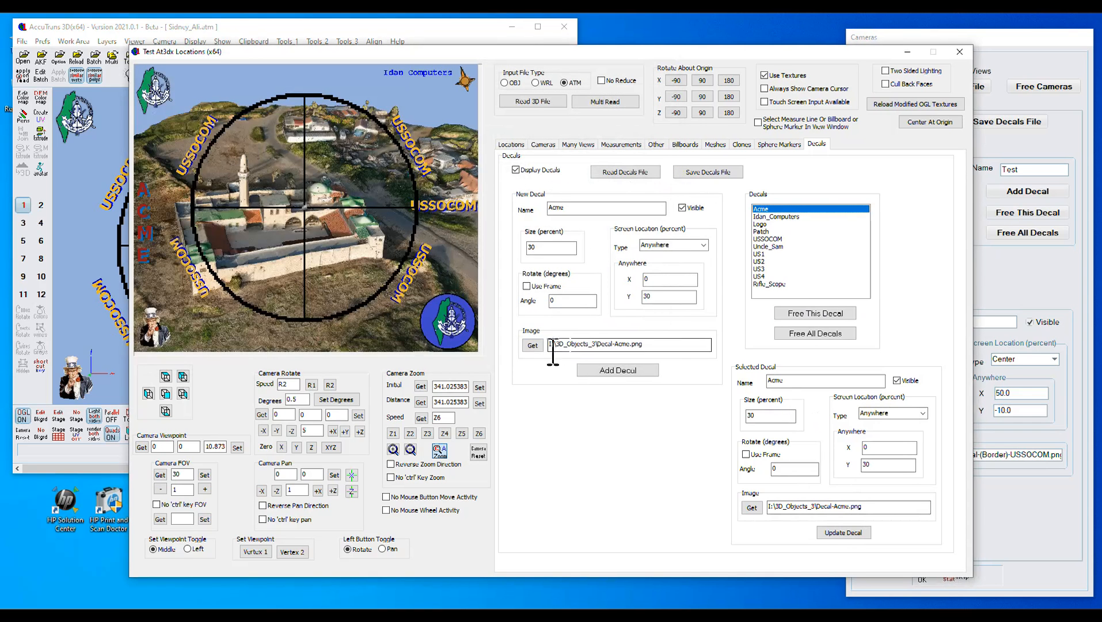